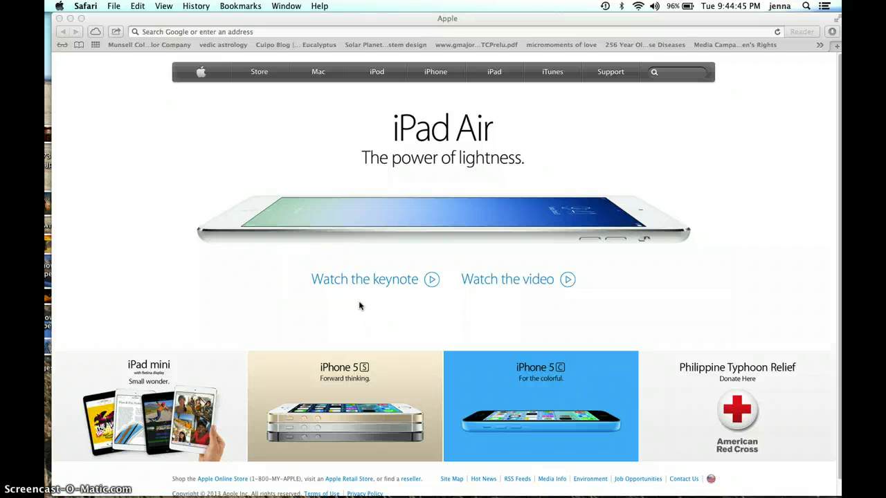
Bring Safari forward and run a Google search for 'balloon'.
{"action": "left_click", "coordinate": [299, 229]}
{"action": "left_click", "coordinate": [226, 21]}
{"action": "left_click_drag", "start_coordinate": [225, 21], "coordinate": [223, 19]}
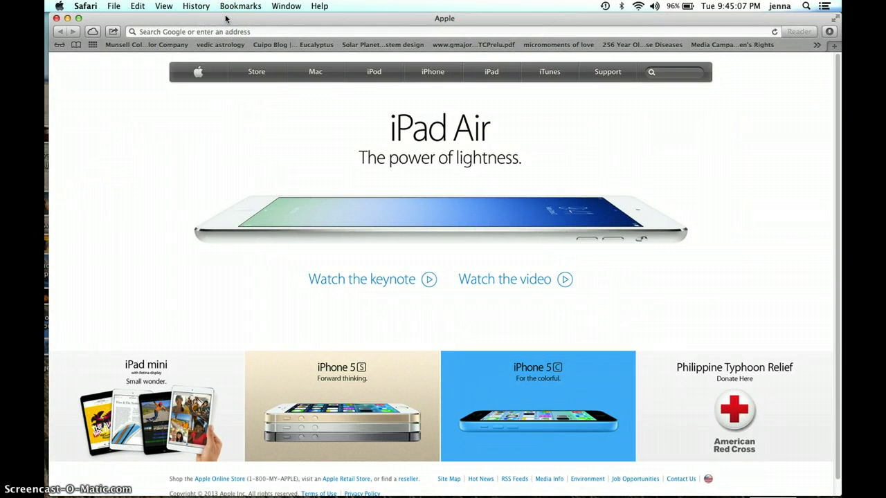
{"action": "left_click", "coordinate": [173, 31]}
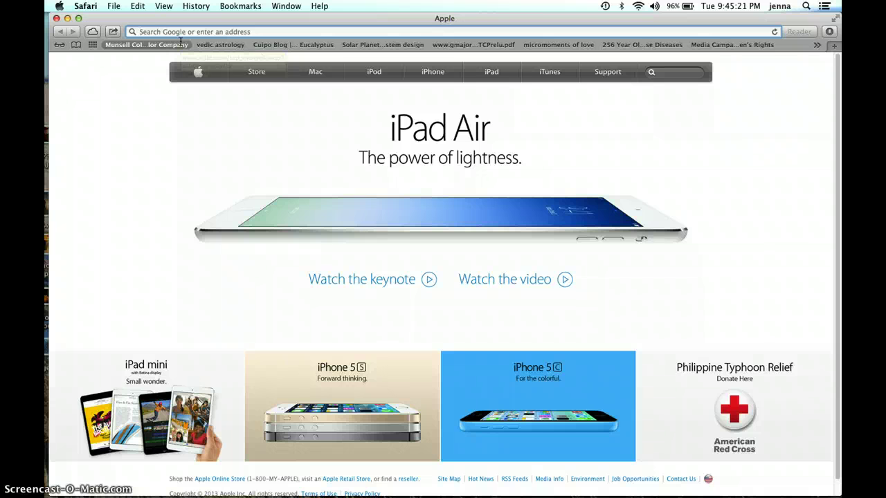
{"action": "type", "text": "balloon"}
{"action": "key", "text": "Return"}
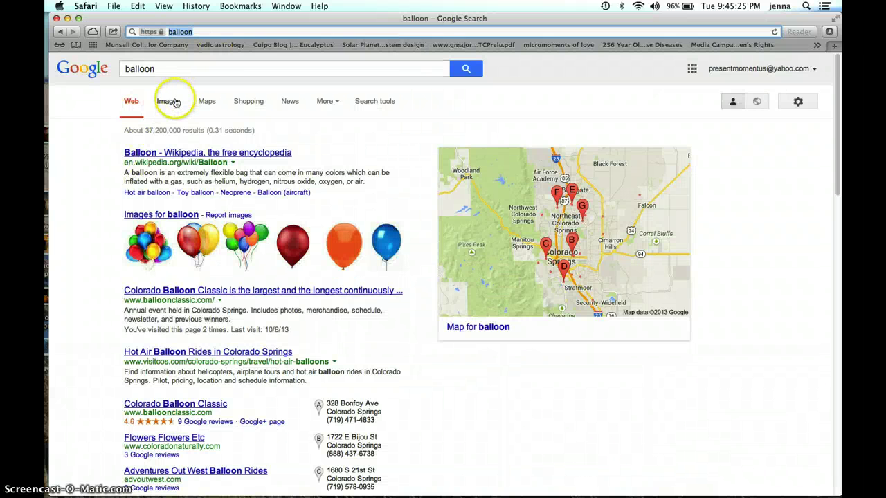
Copy the full-size plain orange balloon image (balloon_16.jpg) from Google Images.
{"action": "left_click", "coordinate": [171, 101]}
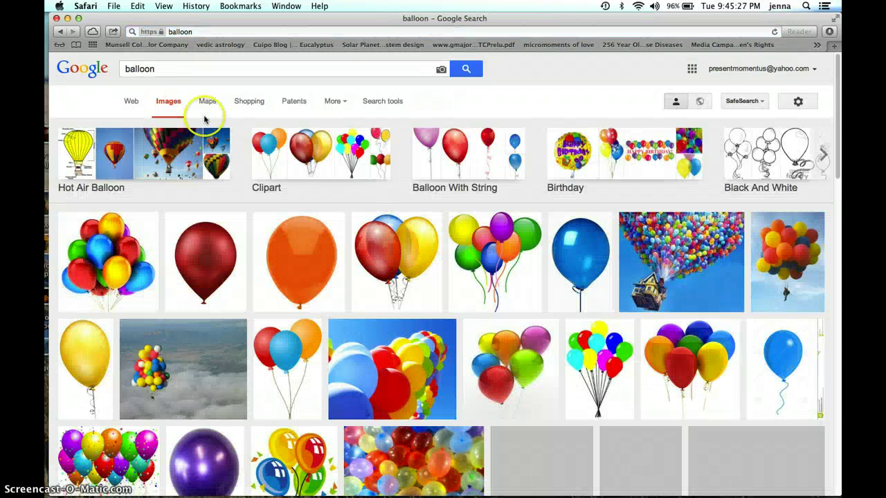
{"action": "left_click", "coordinate": [305, 257]}
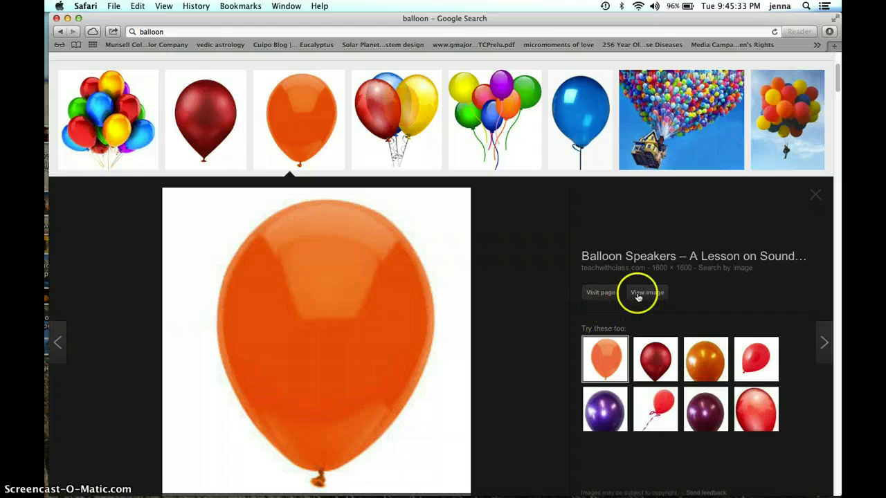
{"action": "left_click", "coordinate": [638, 296]}
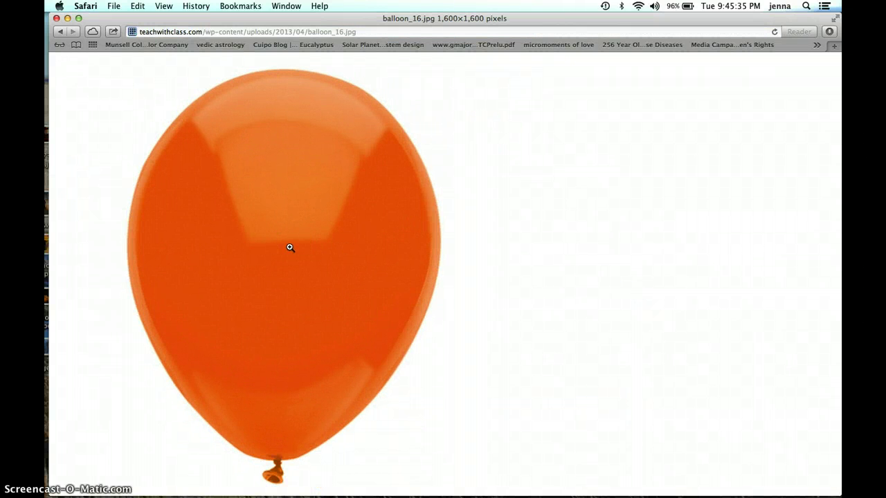
{"action": "right_click", "coordinate": [290, 247]}
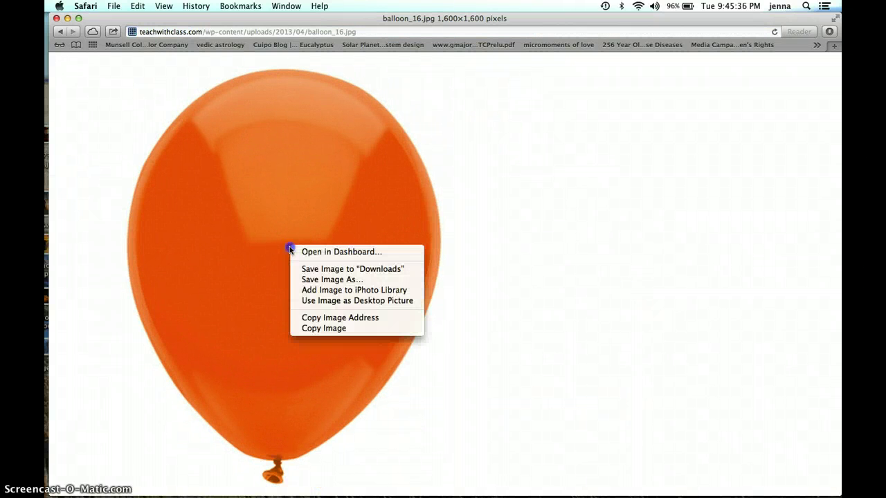
{"action": "left_click", "coordinate": [314, 329]}
{"action": "left_click", "coordinate": [197, 7]}
{"action": "mouse_move", "coordinate": [195, 18]}
{"action": "left_mouse_down"}
{"action": "mouse_move", "coordinate": [197, 226]}
{"action": "mouse_move", "coordinate": [199, 6]}
{"action": "left_mouse_up"}
Start a new 1600 × 1600 px document at 300 ppi named 'face composite'.
{"action": "left_click", "coordinate": [396, 476]}
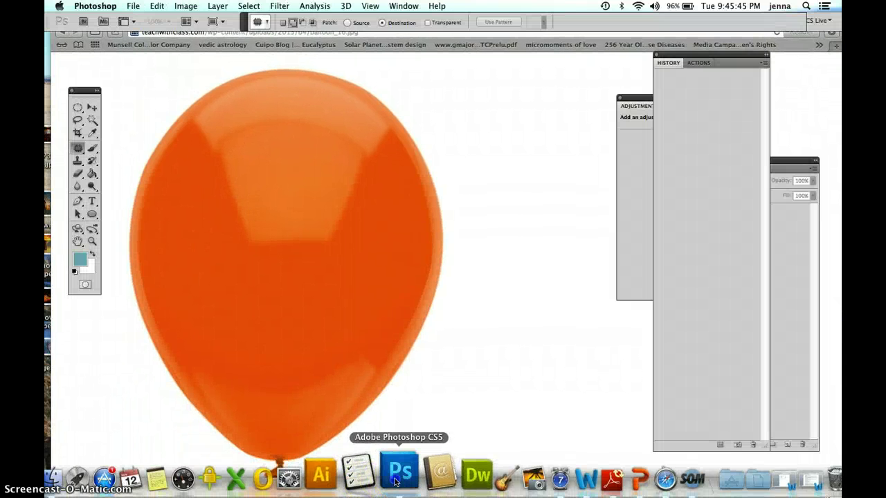
{"action": "left_click", "coordinate": [133, 5]}
{"action": "left_click", "coordinate": [133, 5]}
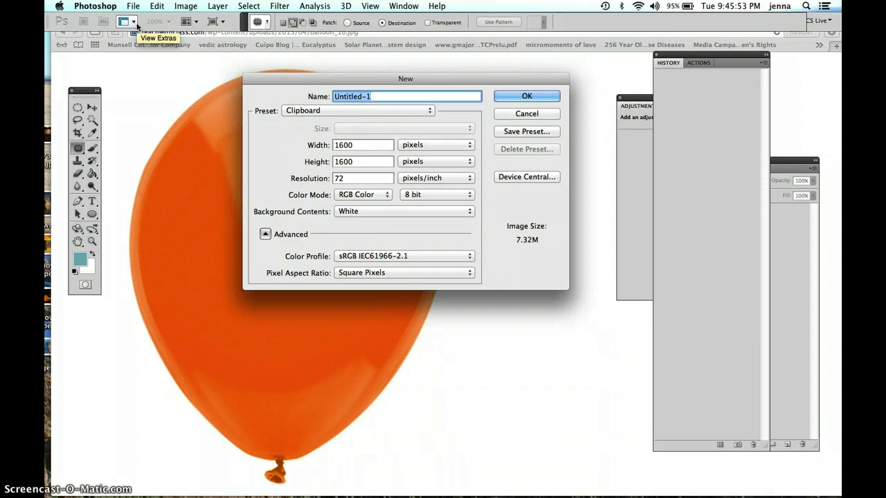
{"action": "double_click", "coordinate": [347, 178]}
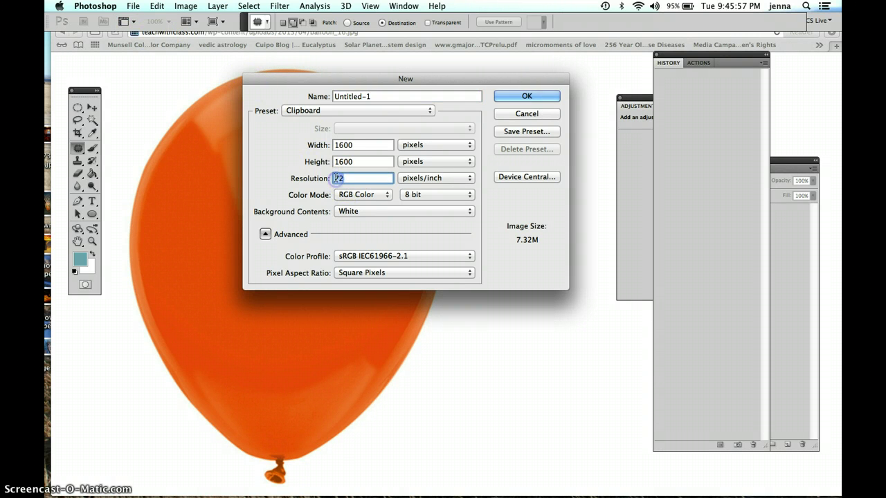
{"action": "key", "text": "BackSpace"}
{"action": "type", "text": "300"}
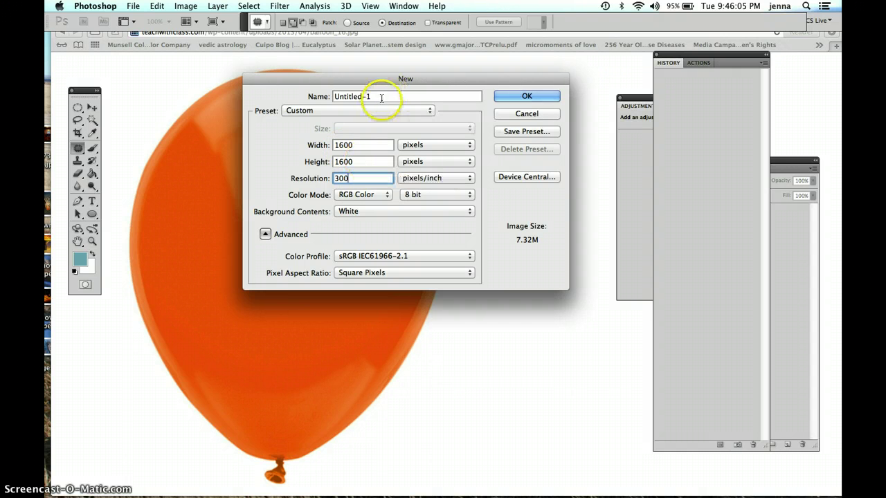
{"action": "left_click_drag", "start_coordinate": [366, 93], "coordinate": [317, 92]}
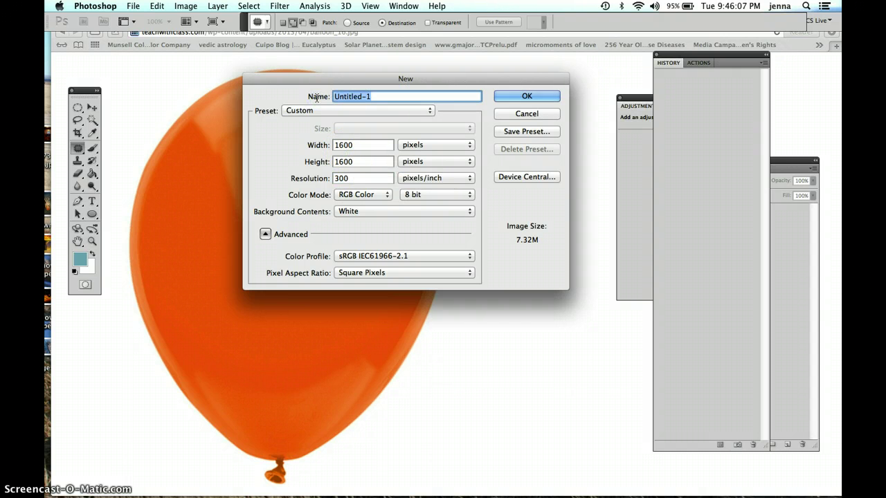
{"action": "type", "text": "face composite"}
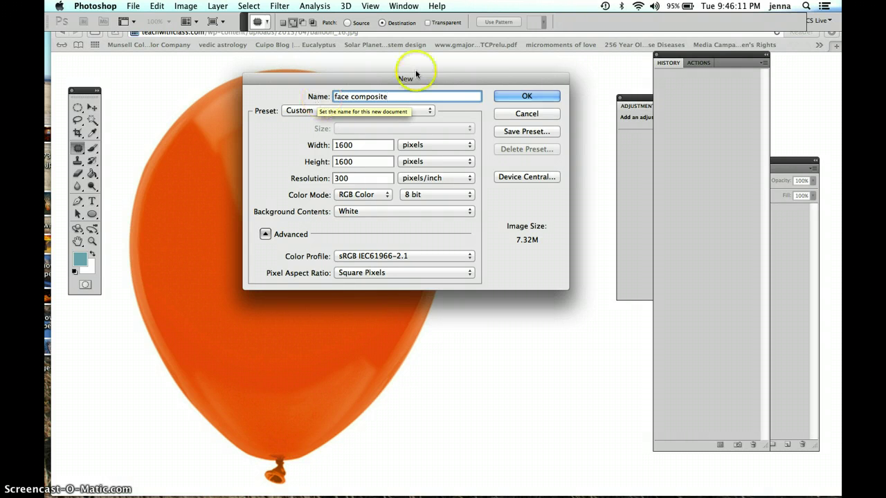
Create the face composite canvas, enlarge its window, and paste the orange balloon as Layer 1.
{"action": "left_click", "coordinate": [514, 98]}
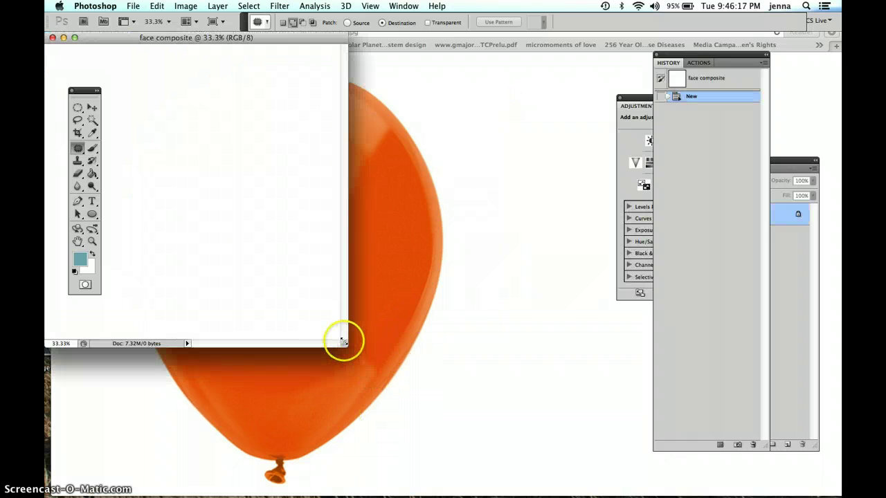
{"action": "left_click_drag", "start_coordinate": [344, 341], "coordinate": [678, 463]}
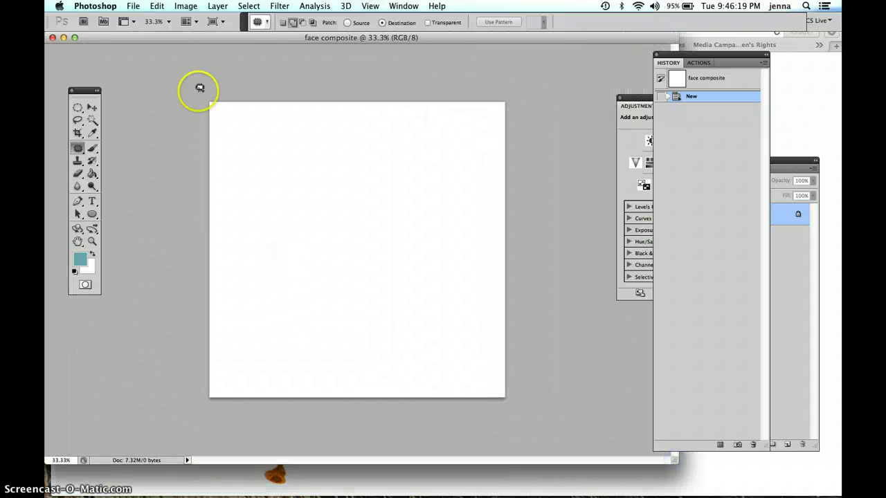
{"action": "left_click", "coordinate": [158, 6]}
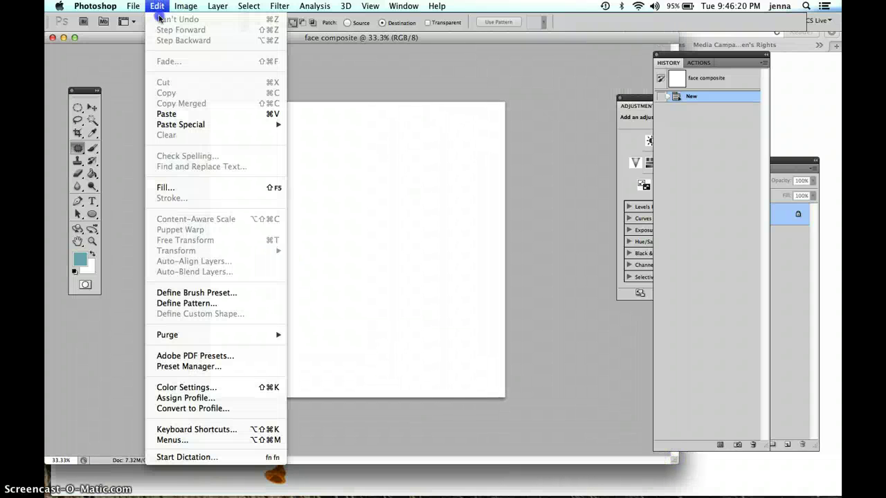
{"action": "left_click", "coordinate": [166, 114]}
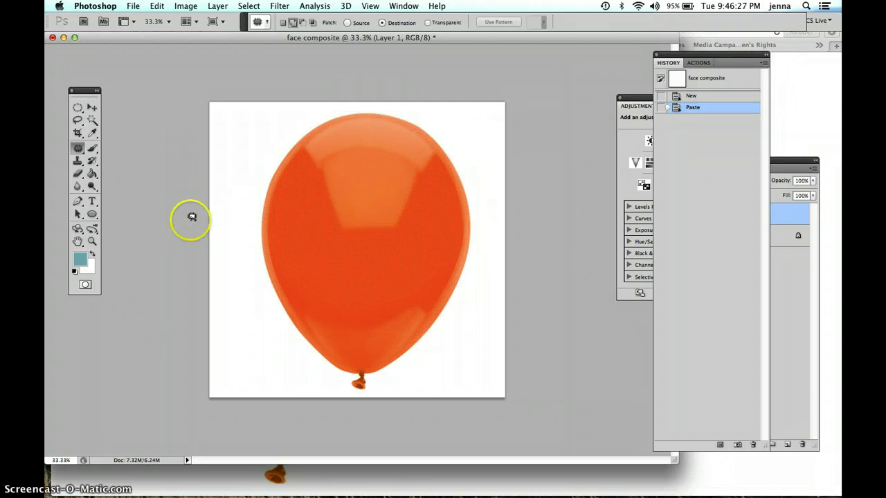
{"action": "mouse_move", "coordinate": [214, 486]}
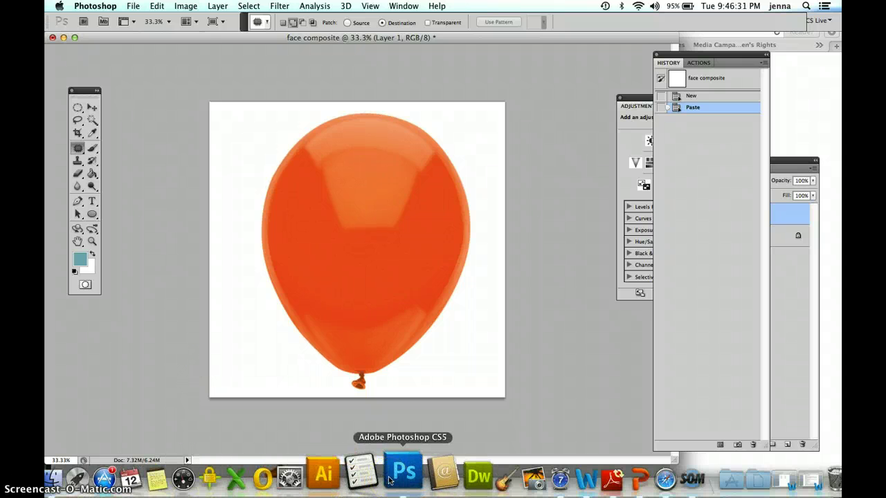
Back in Safari, run a Google search for 'lemon slices'.
{"action": "left_click", "coordinate": [638, 477]}
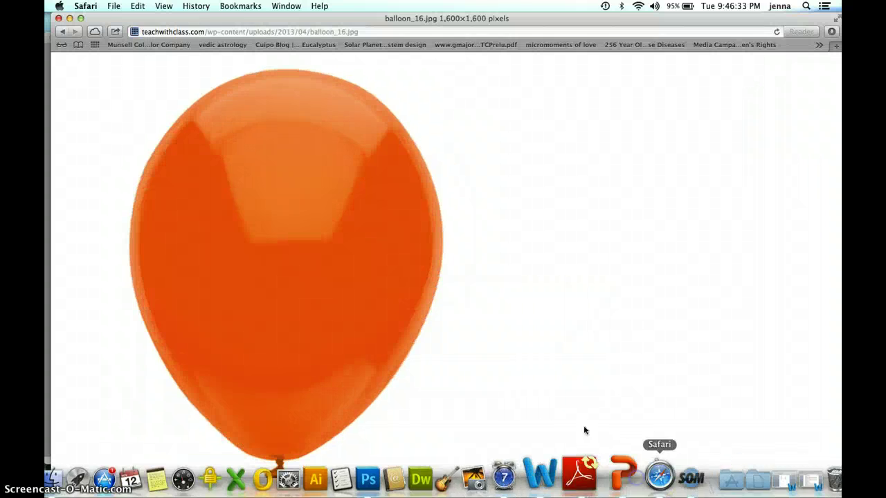
{"action": "left_click", "coordinate": [187, 32]}
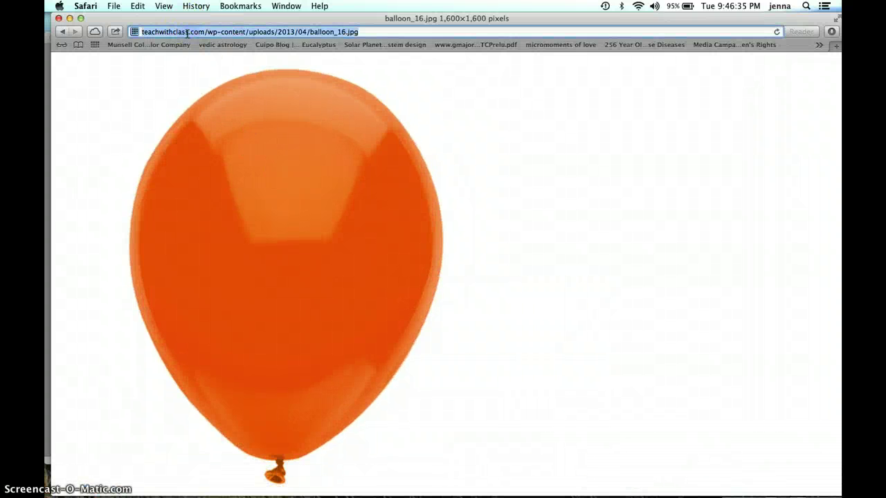
{"action": "type", "text": "lemon "}
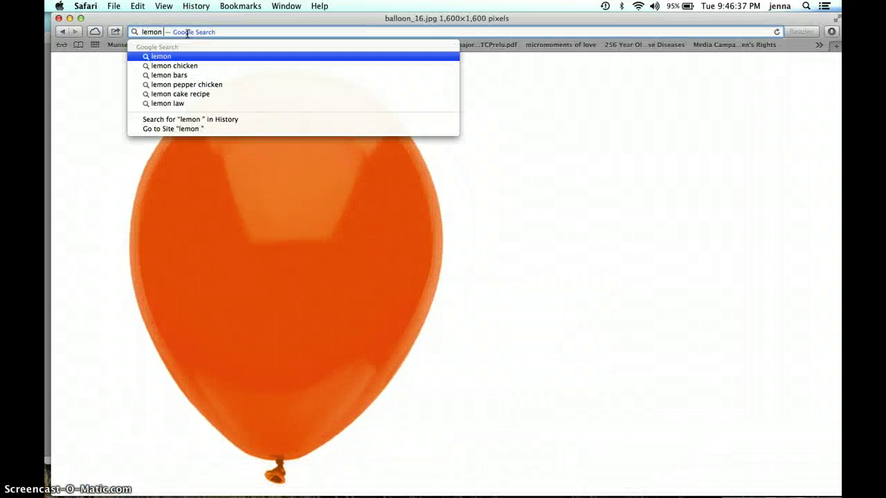
{"action": "type", "text": "slices"}
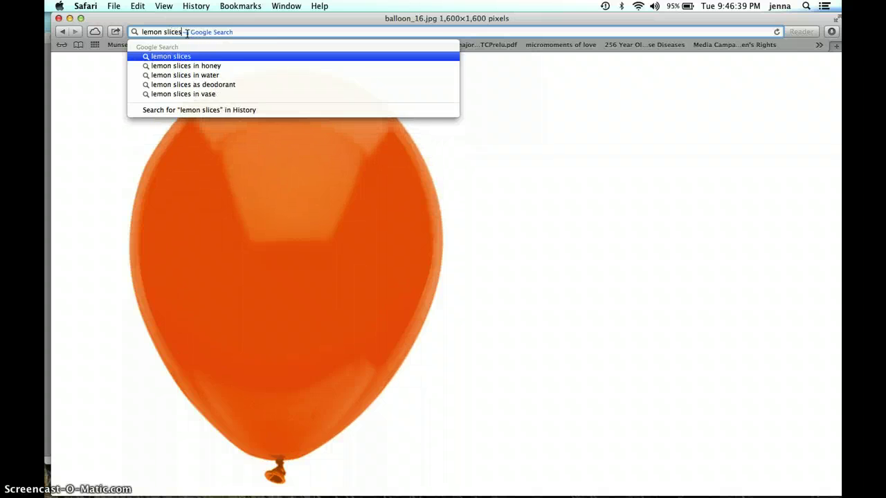
{"action": "key", "text": "Return"}
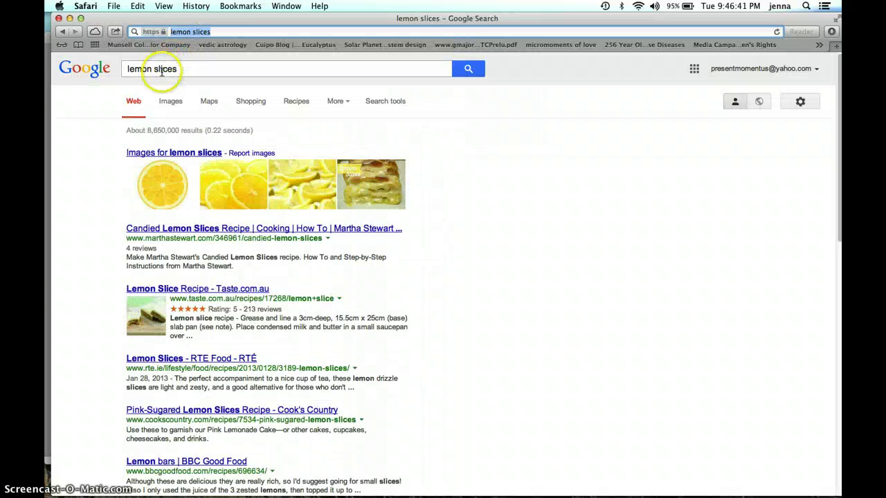
Copy the full-size round lemon-slice.jpg image from Google Images.
{"action": "left_click", "coordinate": [170, 101]}
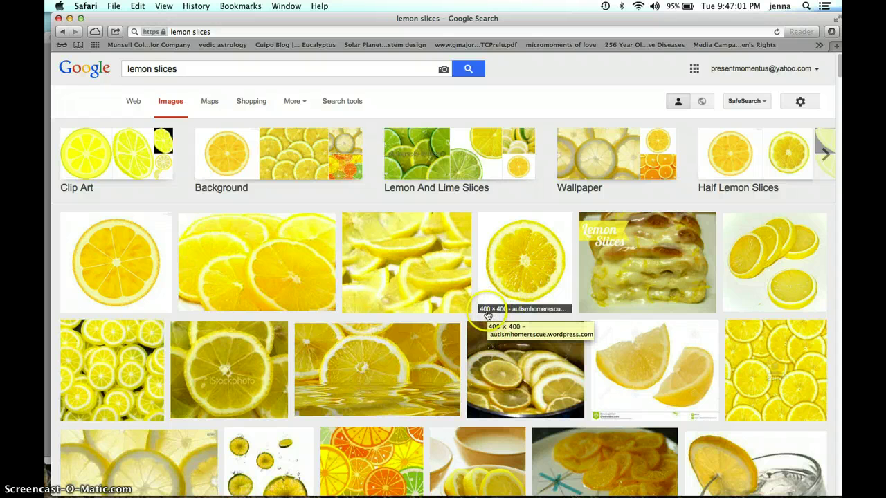
{"action": "left_click", "coordinate": [519, 254]}
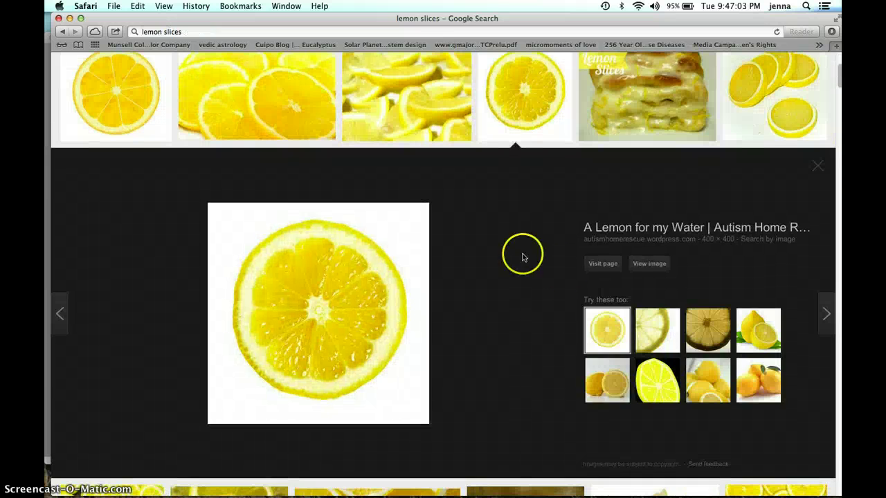
{"action": "left_click", "coordinate": [640, 264]}
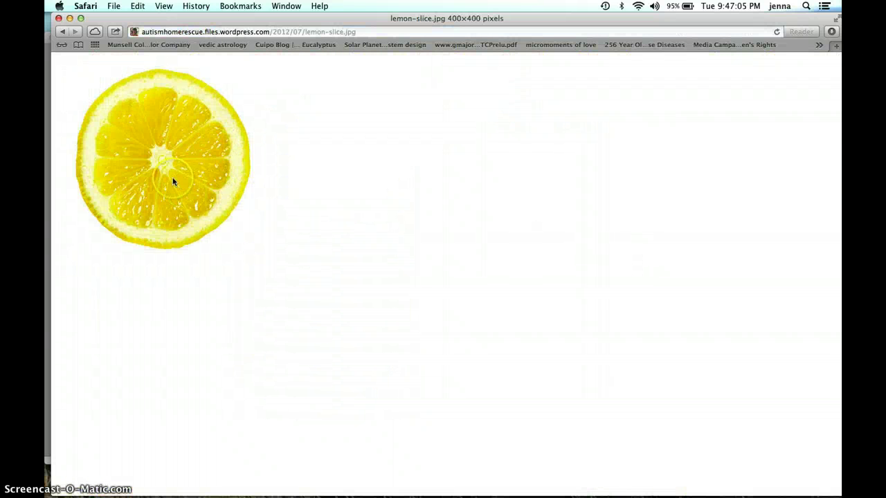
{"action": "right_click", "coordinate": [171, 166]}
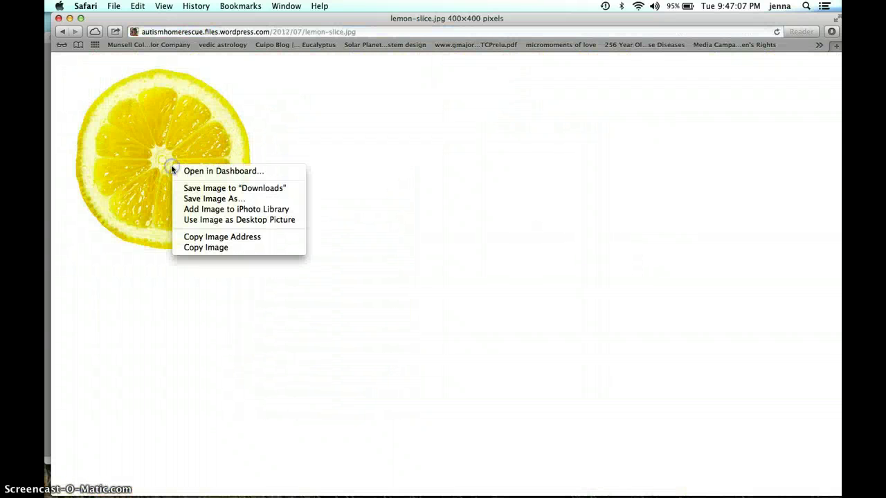
{"action": "left_click", "coordinate": [198, 248]}
{"action": "left_click_drag", "start_coordinate": [216, 22], "coordinate": [211, 333]}
Paste the lemon slice as Layer 2 and move it to the balloon's upper left.
{"action": "left_click", "coordinate": [330, 198]}
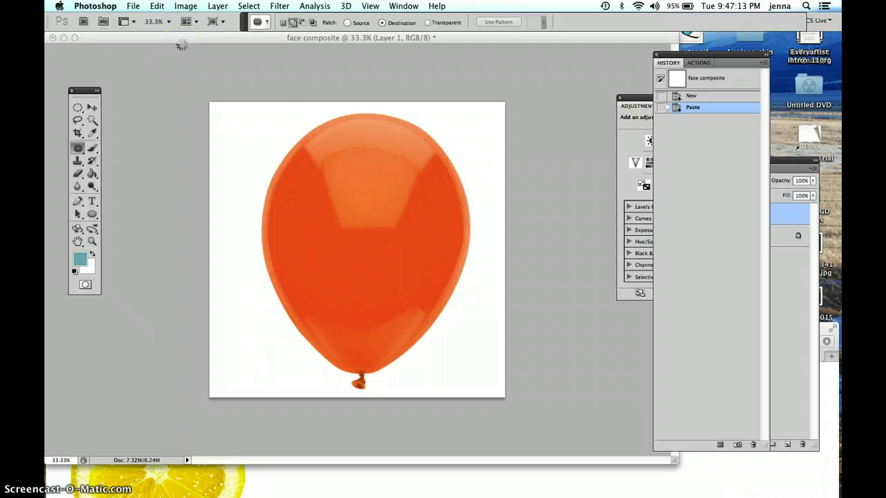
{"action": "left_click", "coordinate": [157, 7]}
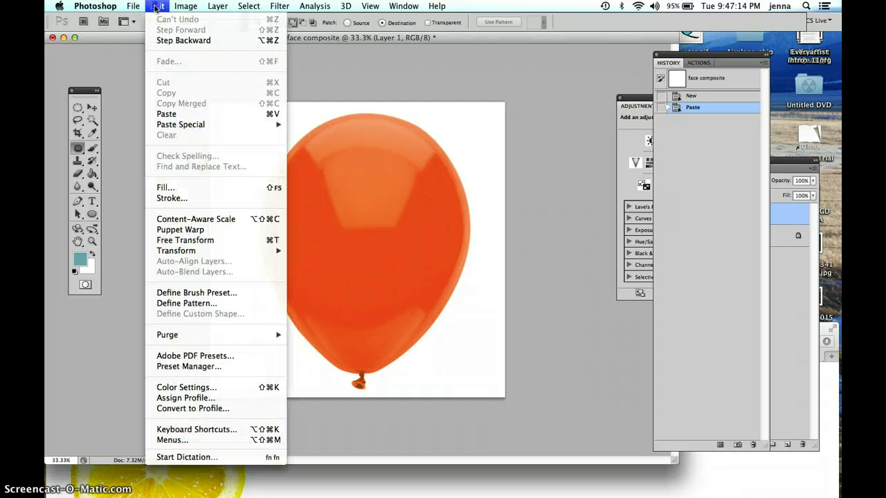
{"action": "left_click", "coordinate": [167, 114]}
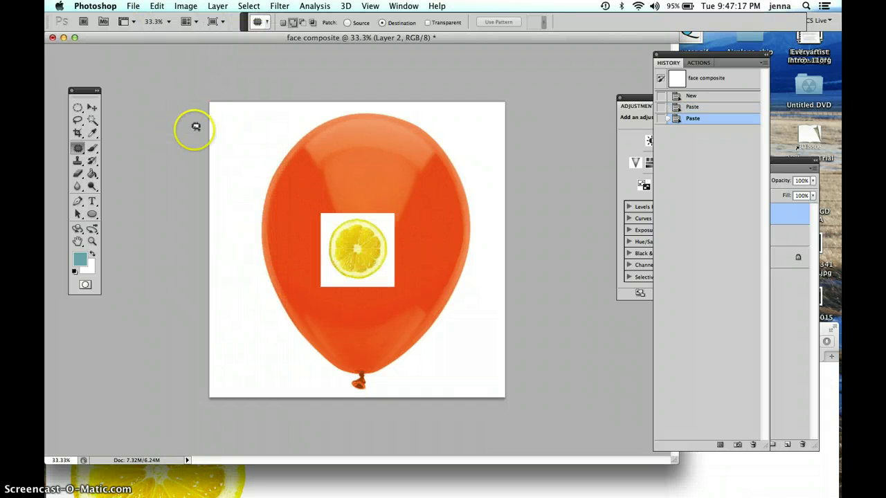
{"action": "left_click", "coordinate": [93, 111]}
{"action": "left_click_drag", "start_coordinate": [356, 247], "coordinate": [317, 197]}
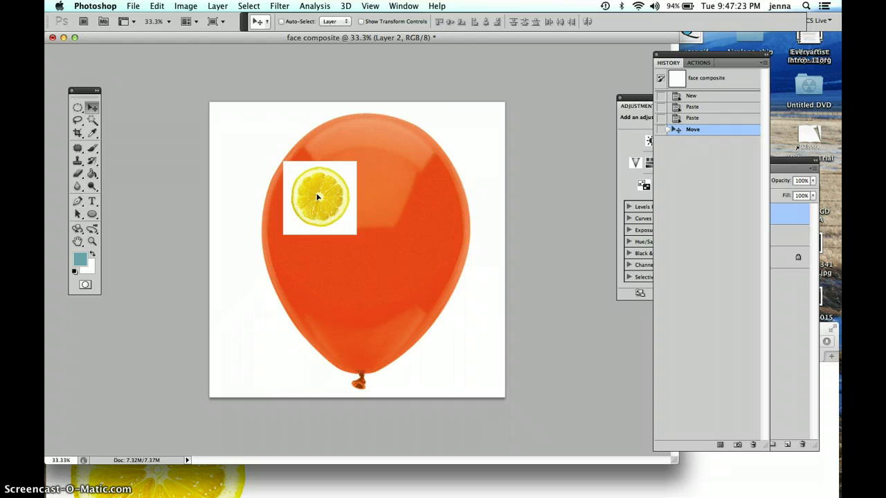
{"action": "left_click", "coordinate": [283, 464]}
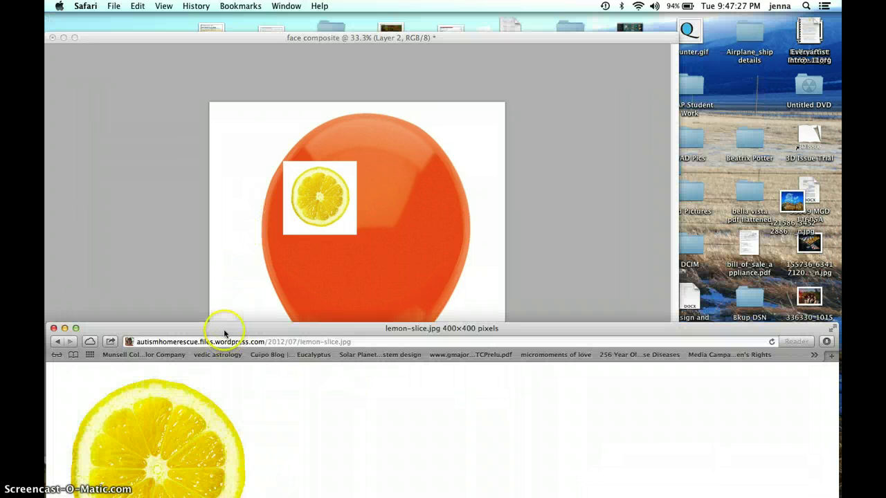
{"action": "left_click_drag", "start_coordinate": [224, 333], "coordinate": [238, 23]}
Search Google Images for 'licorice'.
{"action": "left_click", "coordinate": [72, 33]}
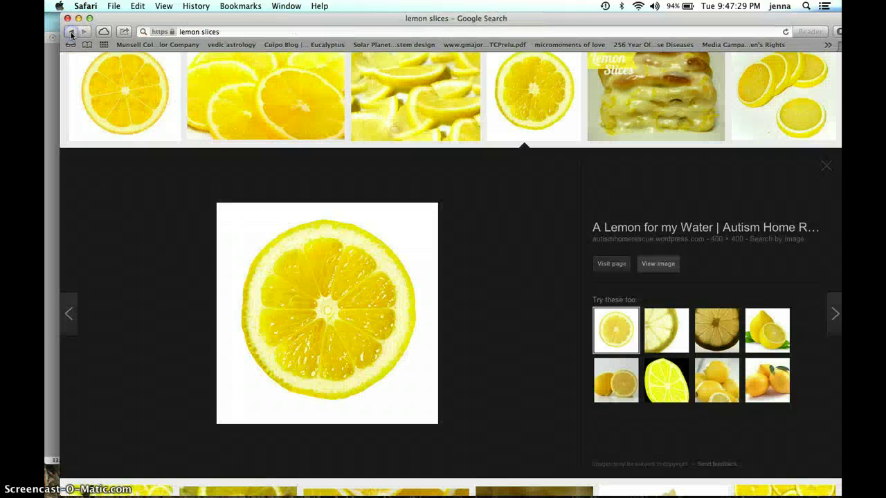
{"action": "left_click", "coordinate": [221, 31]}
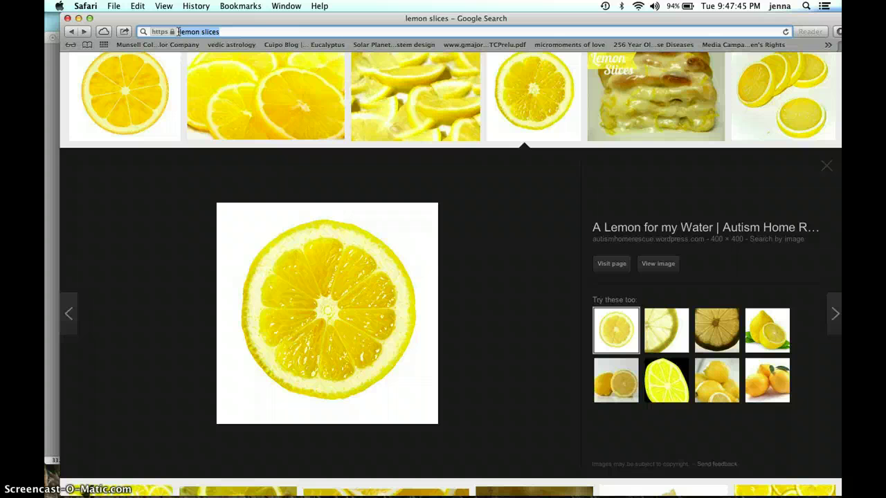
{"action": "type", "text": "licorice"}
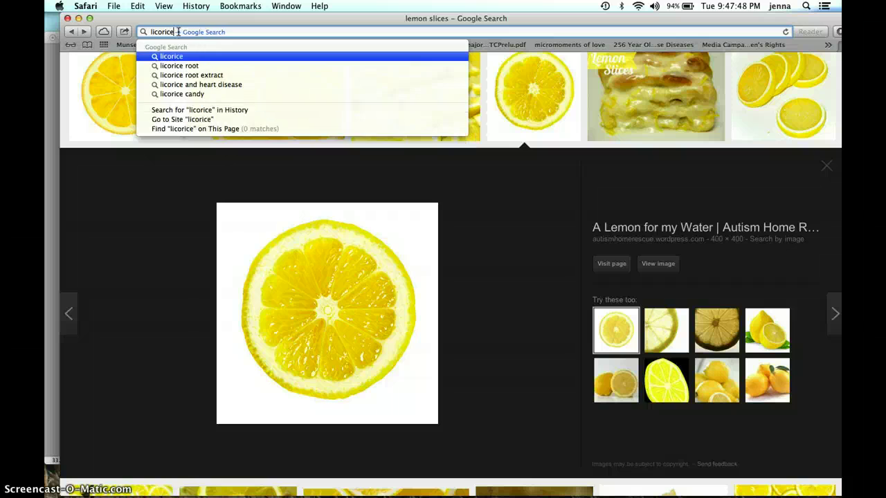
{"action": "key", "text": "Return"}
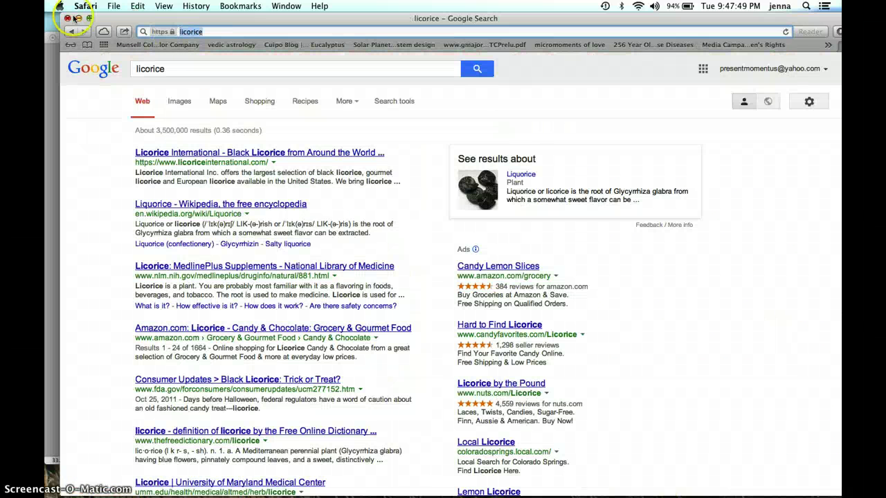
{"action": "left_click", "coordinate": [174, 102]}
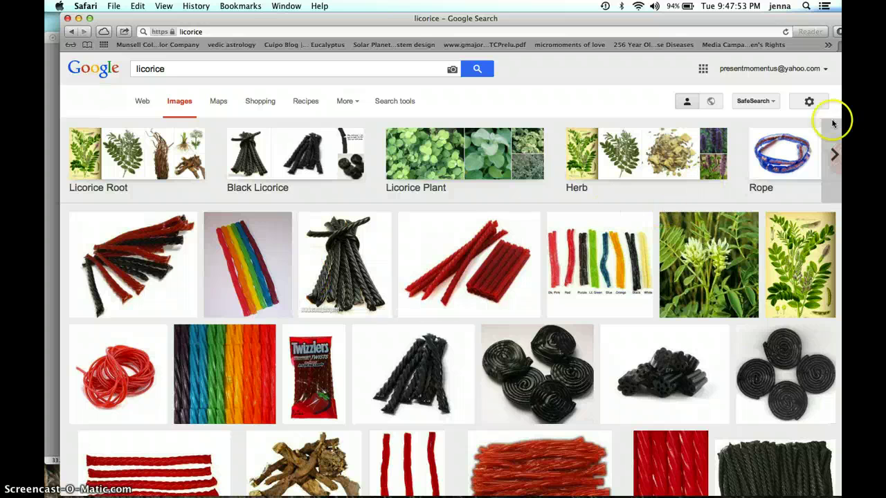
Copy the full-size red licorice sticks photo and bring the face composite forward.
{"action": "left_click_drag", "start_coordinate": [770, 20], "coordinate": [757, 21]}
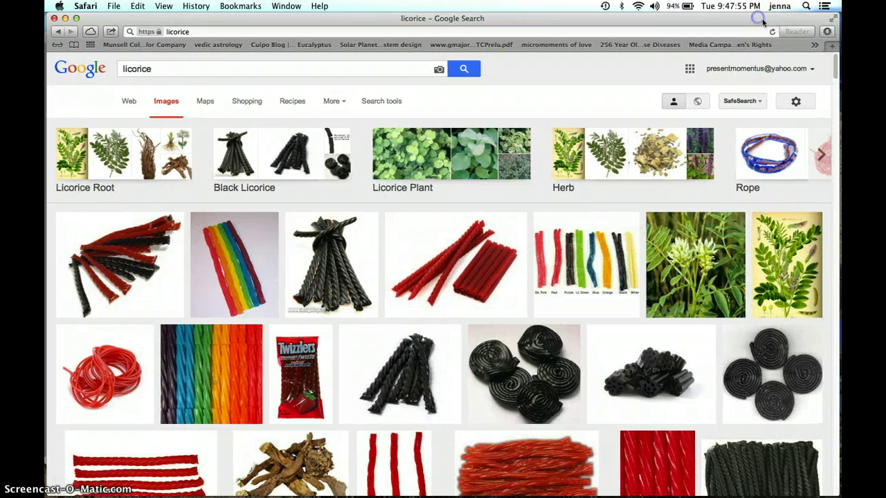
{"action": "left_click_drag", "start_coordinate": [835, 73], "coordinate": [835, 81]}
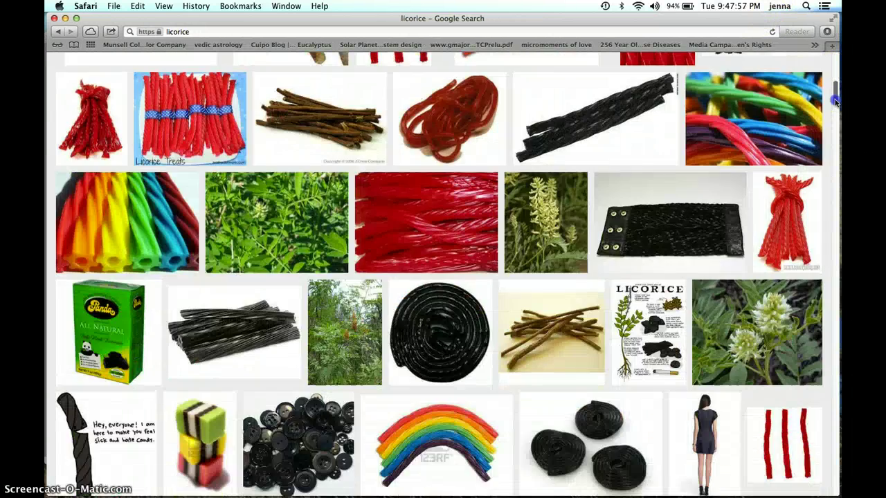
{"action": "left_click_drag", "start_coordinate": [835, 99], "coordinate": [834, 77]}
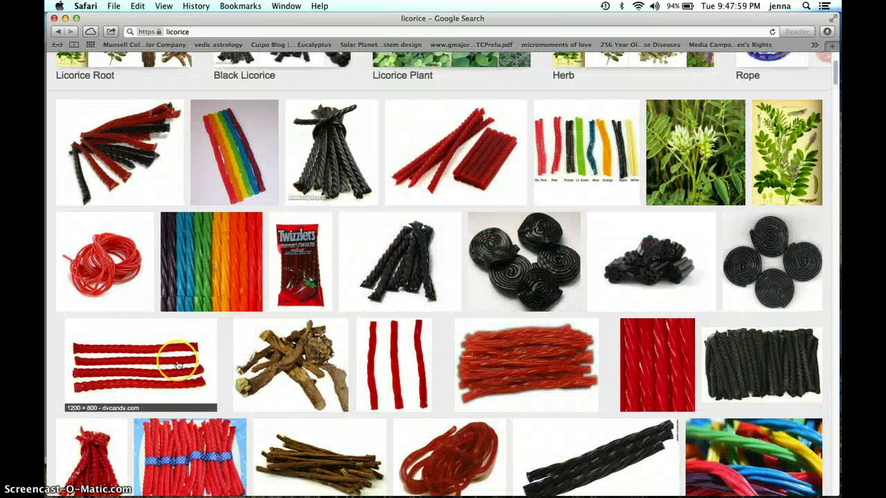
{"action": "left_click", "coordinate": [147, 371]}
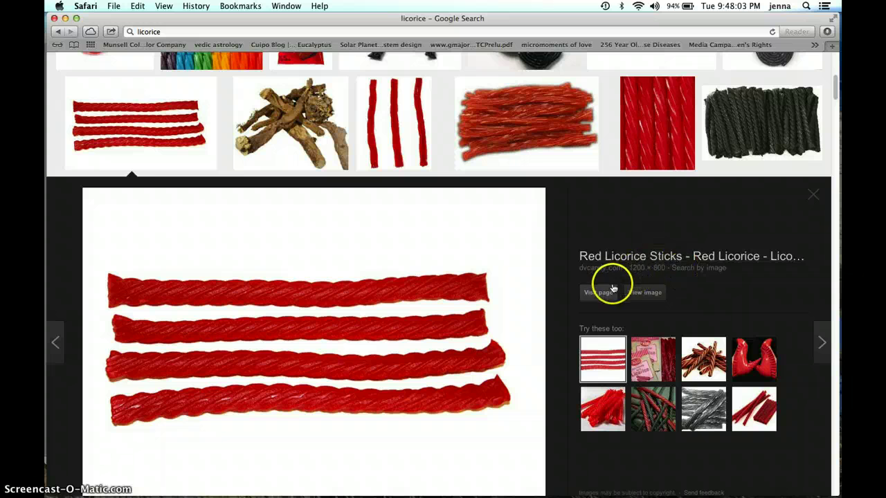
{"action": "left_click", "coordinate": [640, 292]}
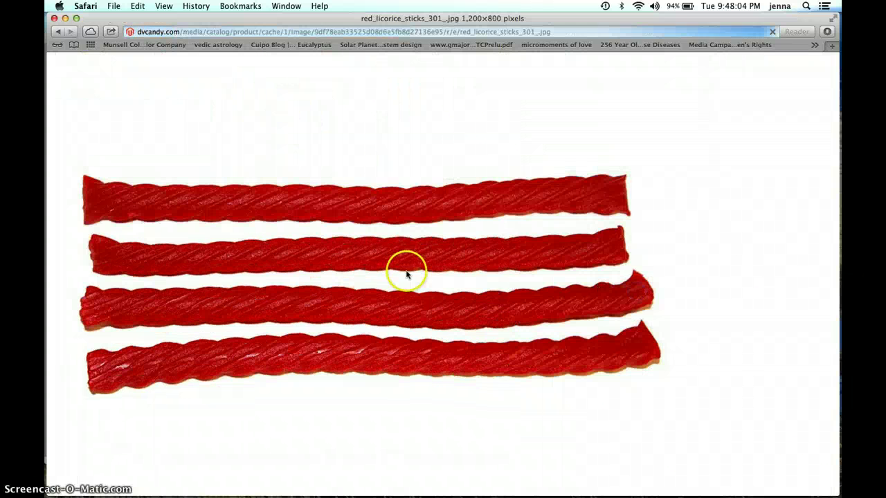
{"action": "right_click", "coordinate": [285, 220]}
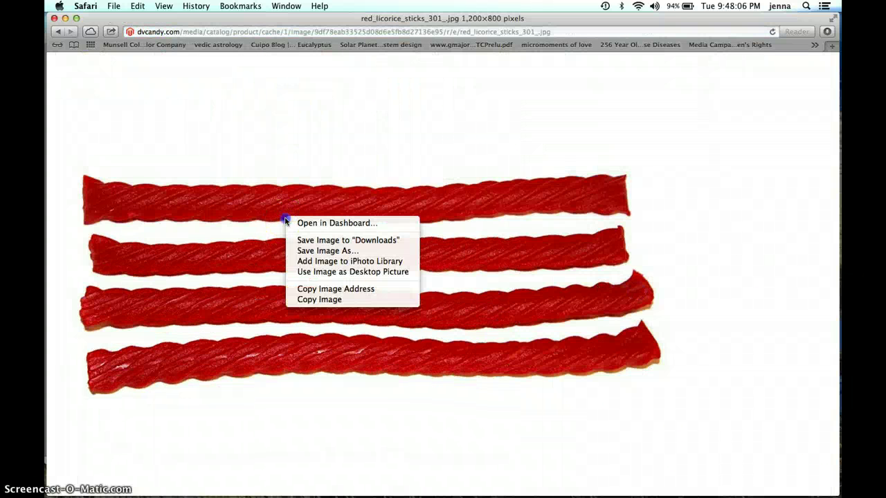
{"action": "left_click", "coordinate": [313, 299]}
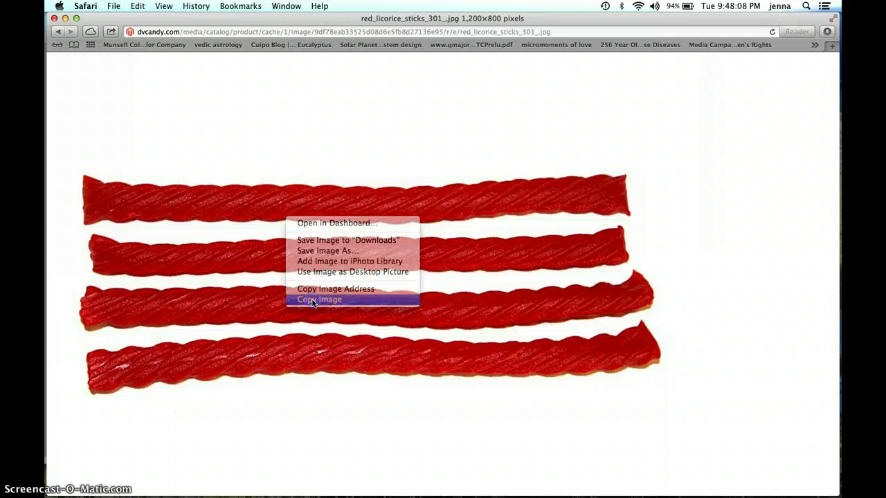
{"action": "left_click_drag", "start_coordinate": [235, 18], "coordinate": [219, 373]}
{"action": "left_click", "coordinate": [233, 36]}
Paste the licorice photo as Layer 3 and hide the balloon, lemon and background layers.
{"action": "left_click", "coordinate": [157, 7]}
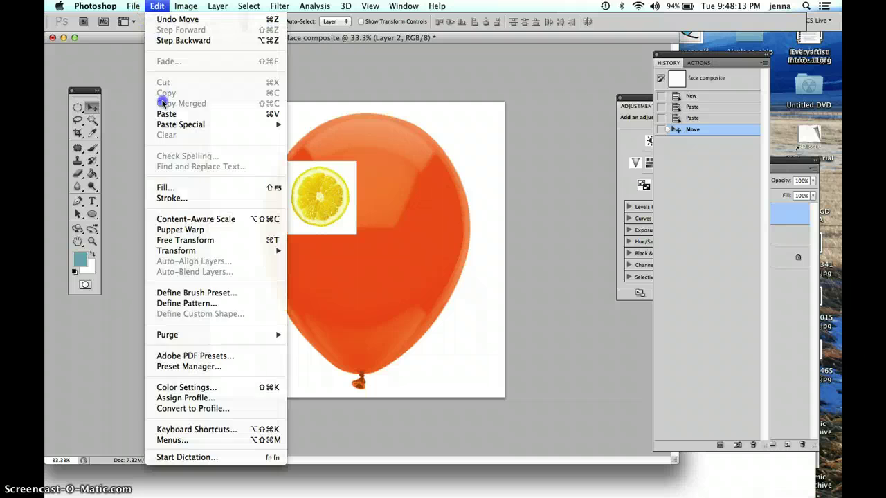
{"action": "left_click", "coordinate": [161, 113]}
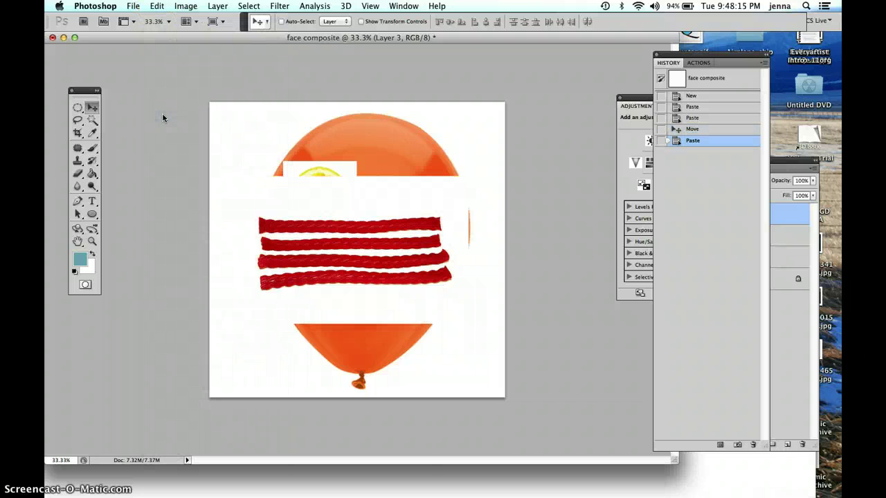
{"action": "left_click_drag", "start_coordinate": [785, 130], "coordinate": [647, 64]}
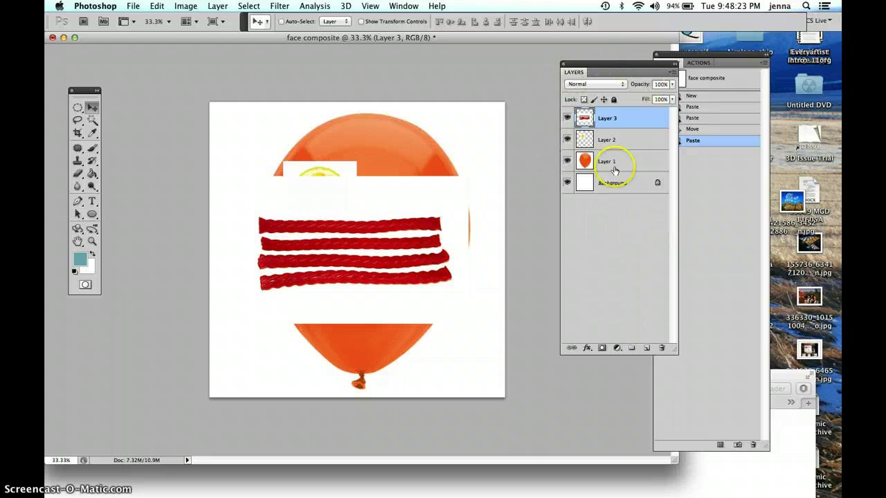
{"action": "left_click", "coordinate": [404, 7]}
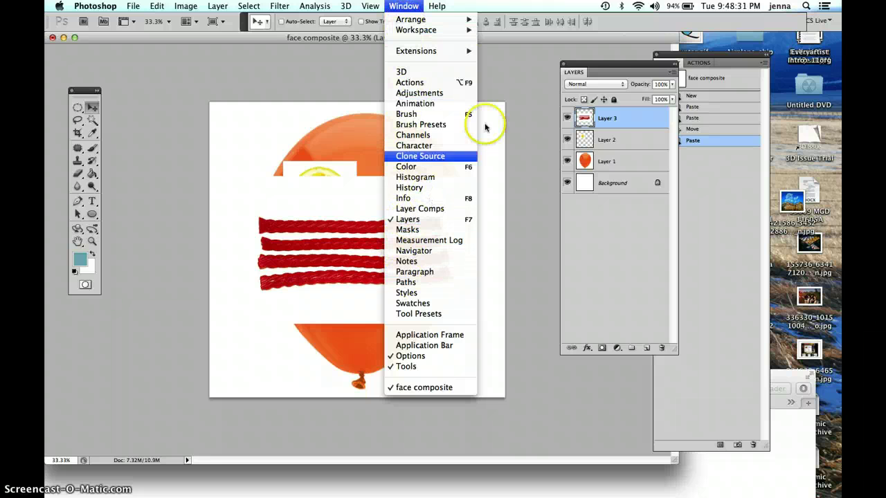
{"action": "left_click", "coordinate": [601, 67]}
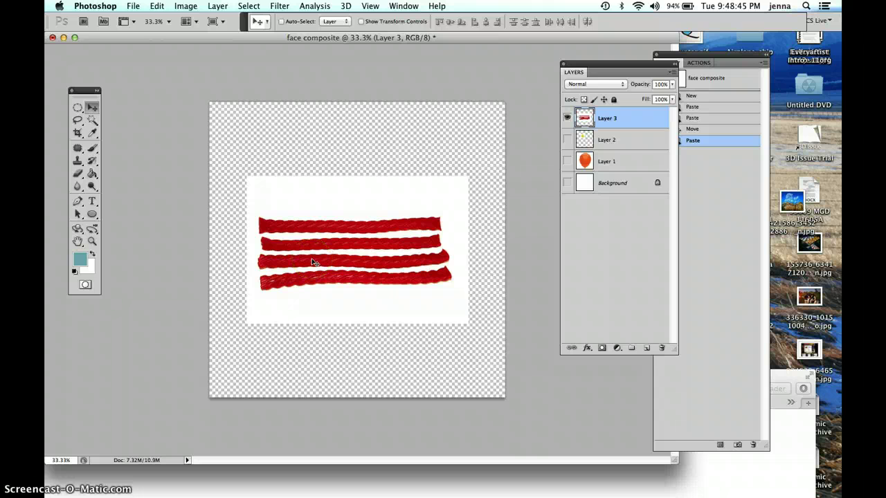
Select the licorice layer's white background with the Magic Wand and cut it away.
{"action": "left_click", "coordinate": [94, 121]}
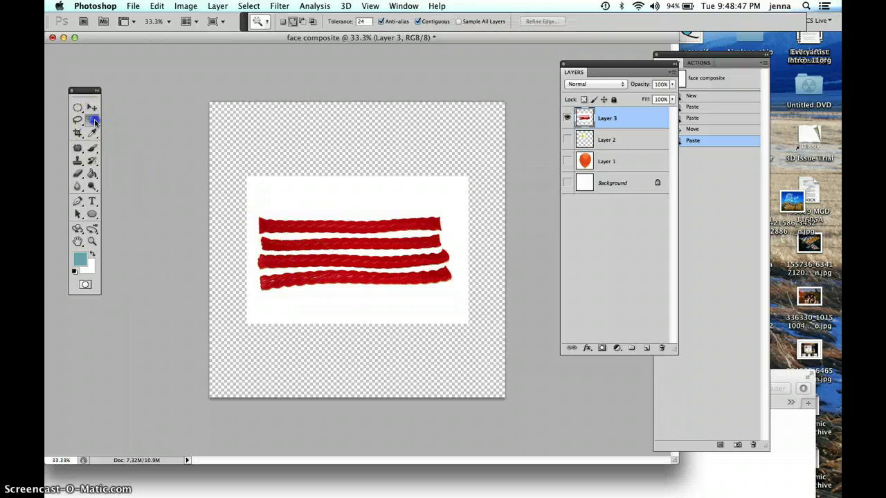
{"action": "left_click", "coordinate": [92, 121]}
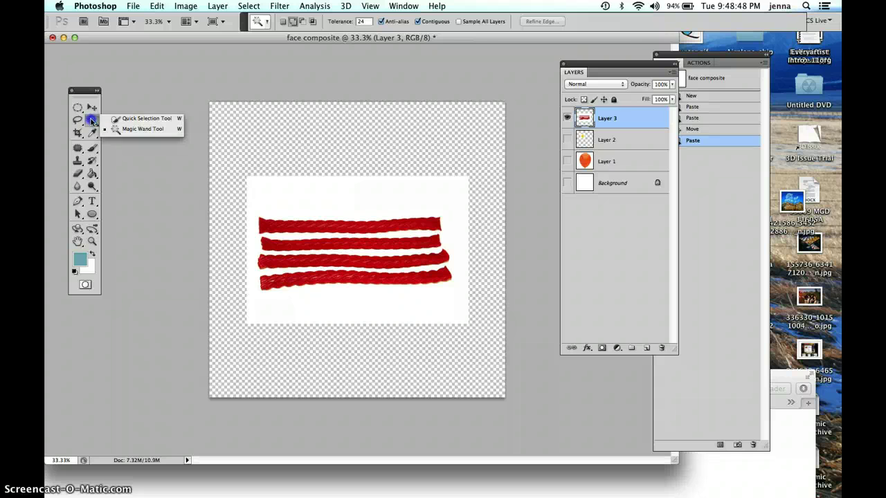
{"action": "left_click", "coordinate": [143, 132]}
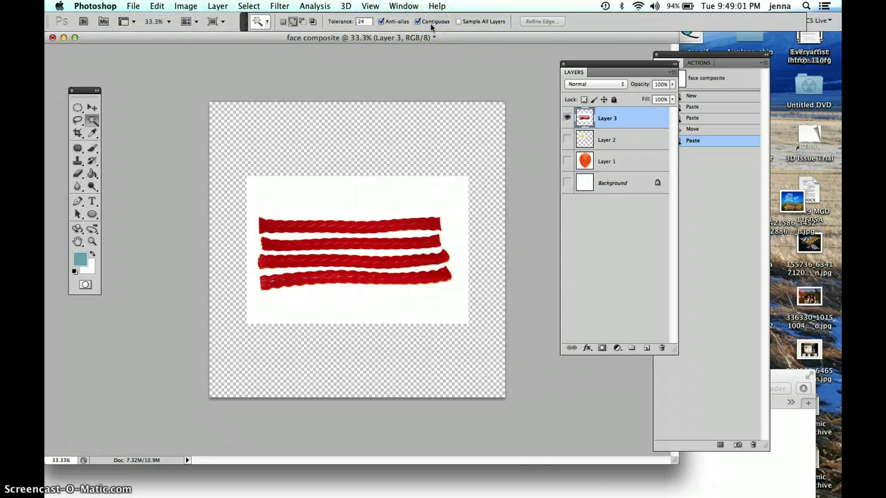
{"action": "left_click", "coordinate": [407, 190]}
{"action": "left_click", "coordinate": [388, 193]}
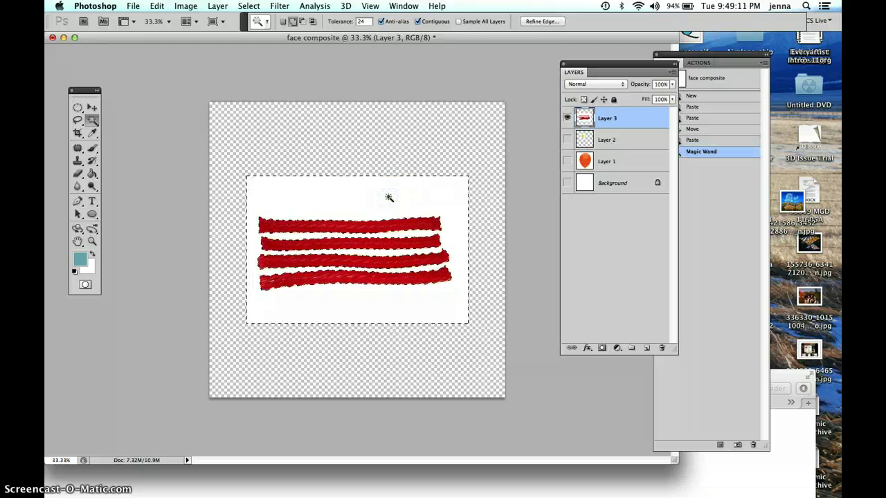
{"action": "left_click", "coordinate": [158, 6]}
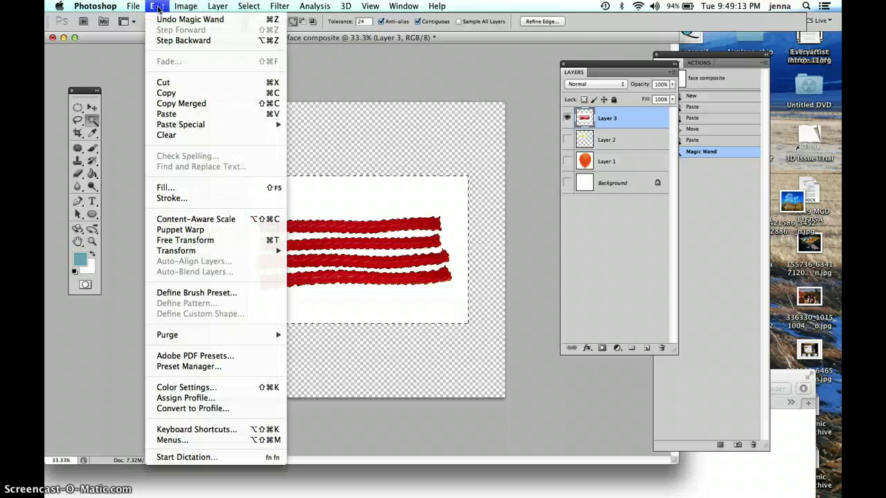
{"action": "left_click", "coordinate": [174, 83]}
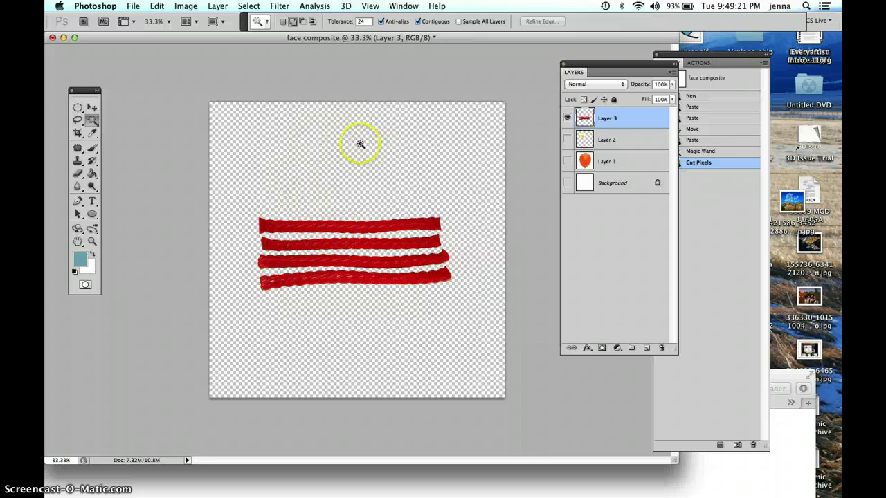
{"action": "left_click", "coordinate": [92, 107]}
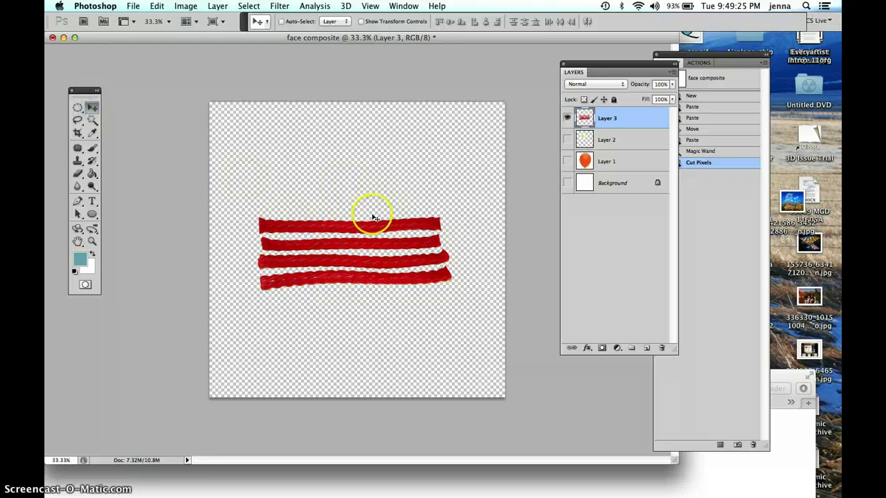
Outline the lower three licorice sticks with the Polygonal Lasso.
{"action": "left_click", "coordinate": [78, 120]}
{"action": "left_click_drag", "start_coordinate": [111, 120], "coordinate": [134, 132]}
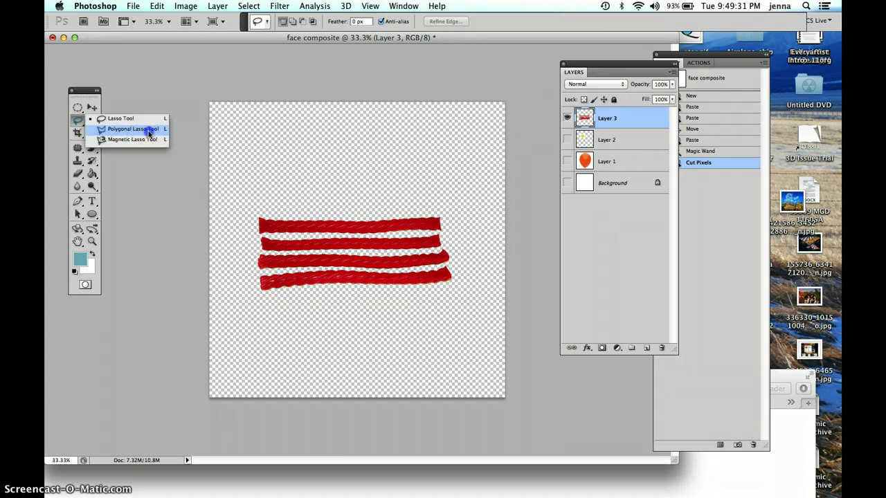
{"action": "left_click_drag", "start_coordinate": [134, 131], "coordinate": [134, 130]}
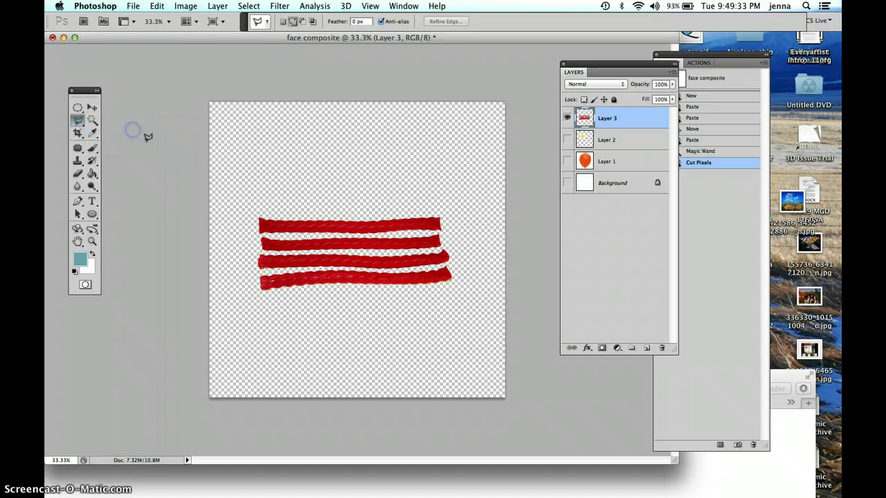
{"action": "left_click", "coordinate": [254, 237]}
{"action": "left_click", "coordinate": [298, 233]}
{"action": "left_click", "coordinate": [369, 231]}
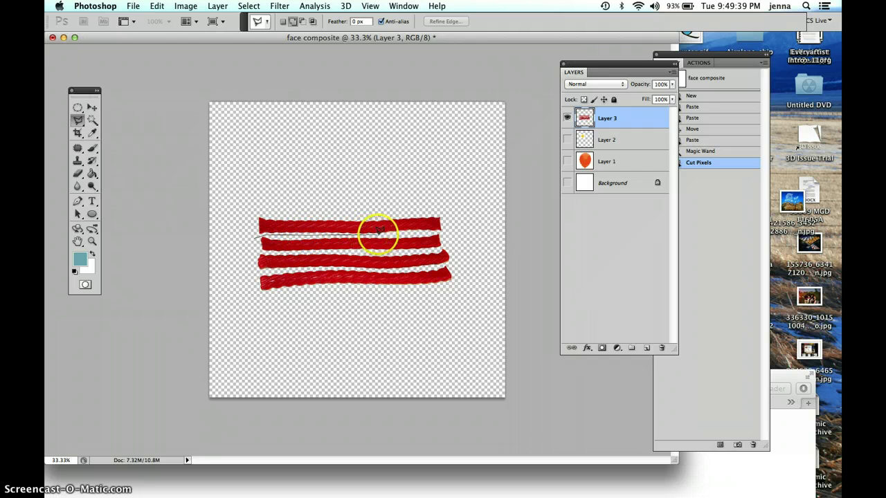
{"action": "left_click", "coordinate": [417, 230]}
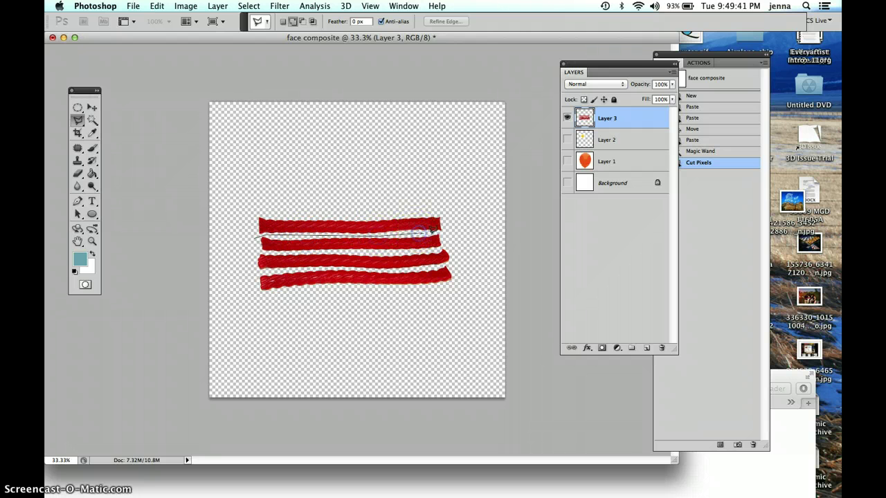
{"action": "left_click", "coordinate": [441, 226]}
{"action": "left_click", "coordinate": [460, 296]}
{"action": "left_click", "coordinate": [307, 296]}
{"action": "left_click", "coordinate": [252, 295]}
{"action": "left_click", "coordinate": [254, 235]}
{"action": "left_click", "coordinate": [251, 237]}
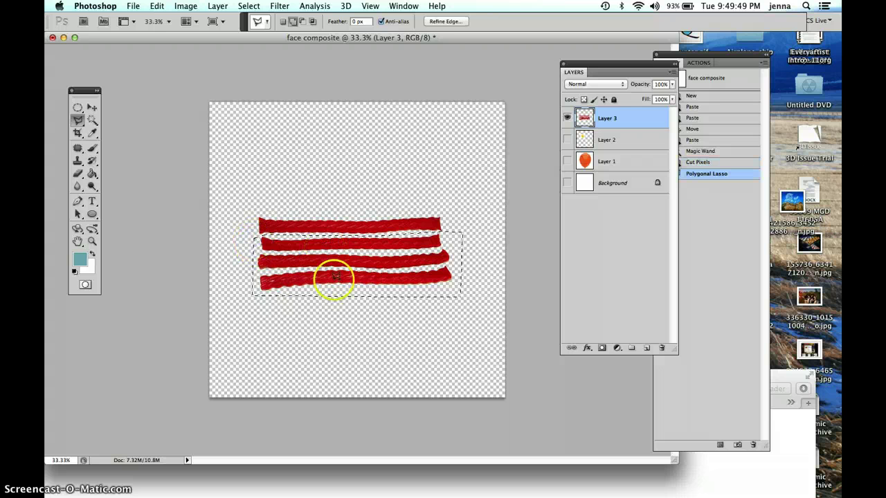
Cut the lower three sticks, move the top stick lower, and show the balloon layer.
{"action": "left_click", "coordinate": [157, 6]}
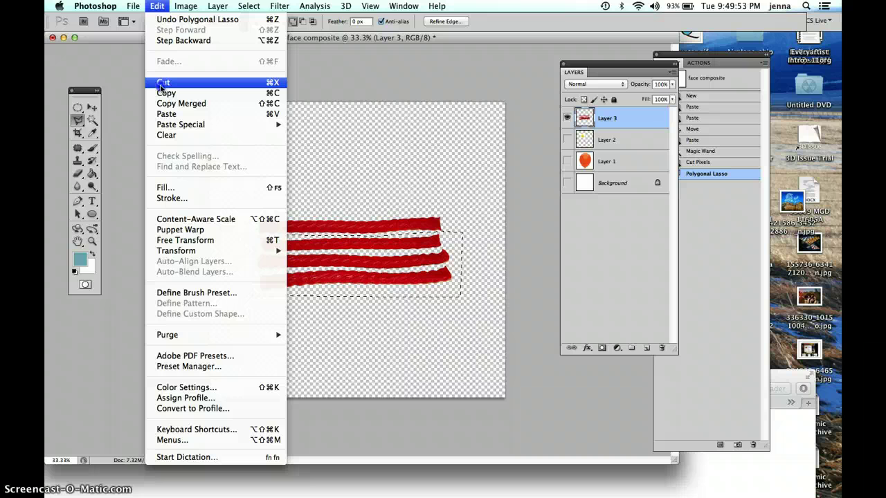
{"action": "left_click", "coordinate": [160, 83]}
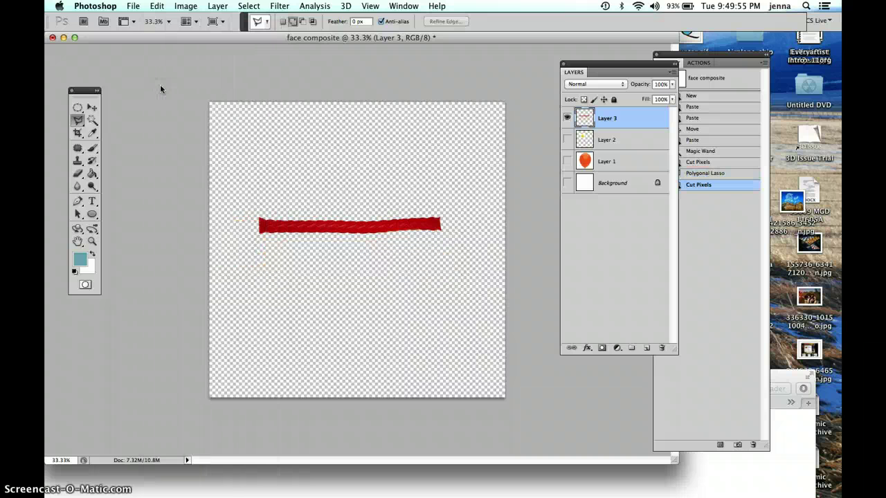
{"action": "left_click", "coordinate": [92, 107]}
{"action": "left_click_drag", "start_coordinate": [345, 231], "coordinate": [381, 276]}
{"action": "left_click", "coordinate": [567, 161]}
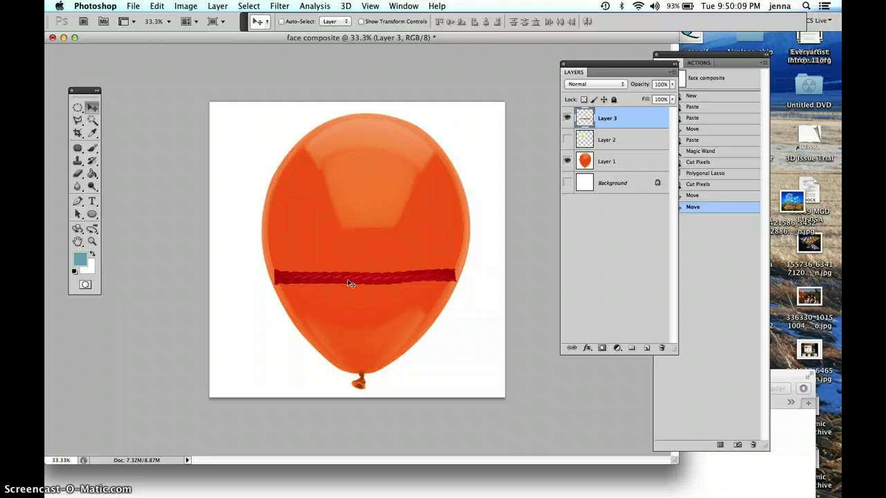
Apply Puppet Warp with the mesh hidden, pin the stripe and bend its right end up.
{"action": "left_click", "coordinate": [157, 6]}
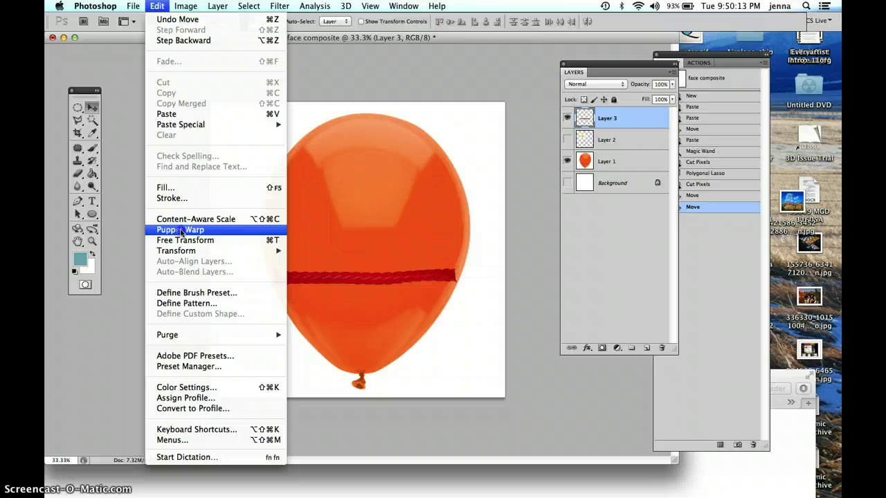
{"action": "left_click", "coordinate": [181, 231]}
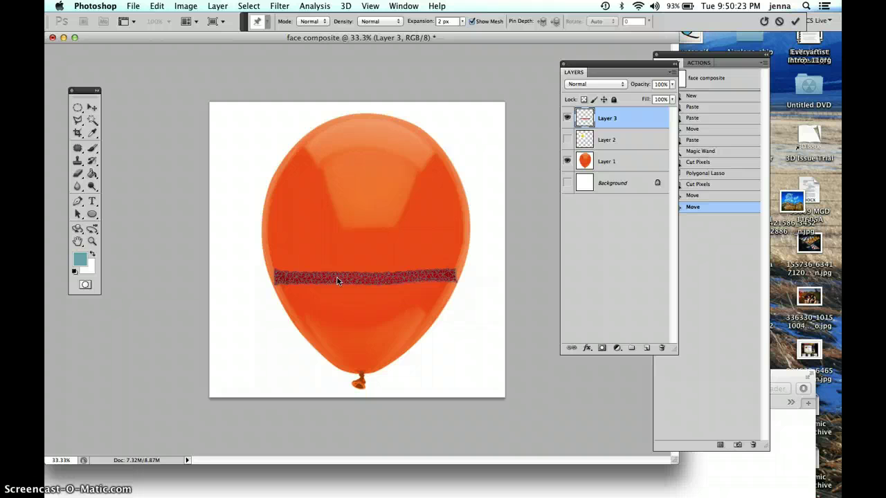
{"action": "left_click", "coordinate": [471, 21]}
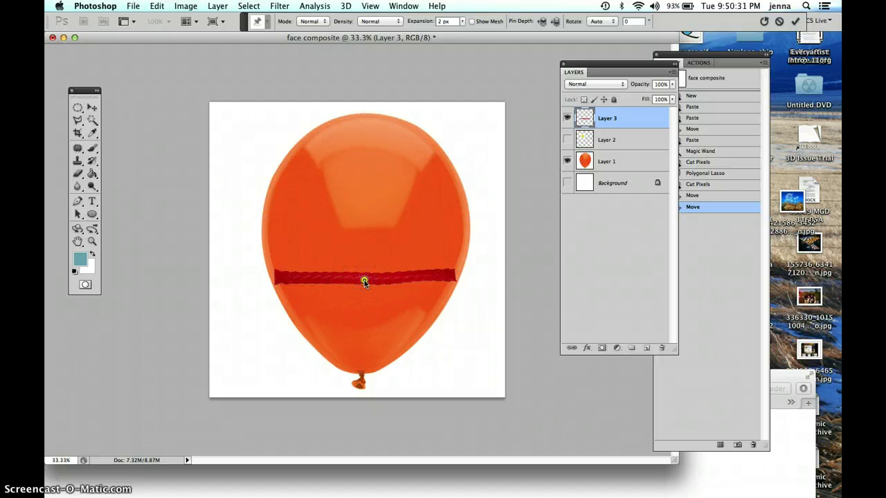
{"action": "left_click", "coordinate": [410, 278]}
{"action": "left_click", "coordinate": [443, 272]}
{"action": "left_click_drag", "start_coordinate": [446, 272], "coordinate": [448, 263]}
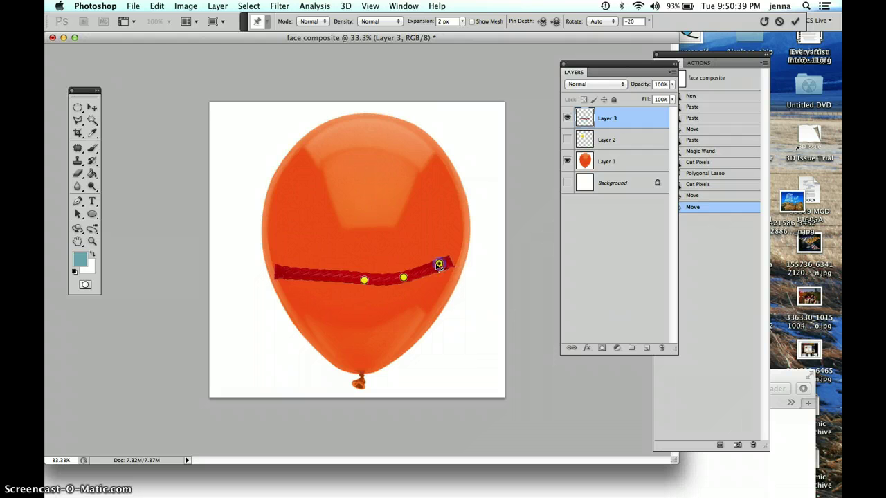
Pin and lift the stripe's left end, commit the smile warp, and nudge it lower.
{"action": "left_click", "coordinate": [336, 275]}
{"action": "left_click", "coordinate": [286, 264]}
{"action": "left_click_drag", "start_coordinate": [284, 264], "coordinate": [287, 266]}
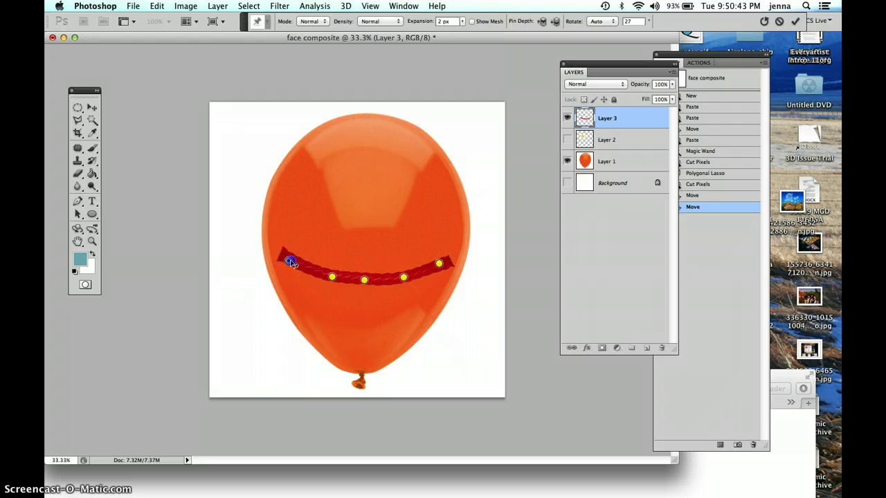
{"action": "left_click", "coordinate": [439, 263]}
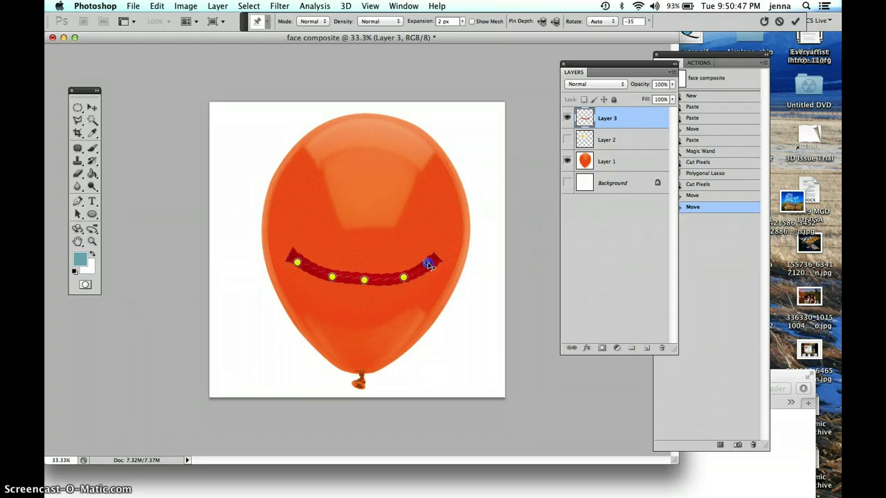
{"action": "left_click", "coordinate": [328, 270]}
{"action": "key", "text": "Return"}
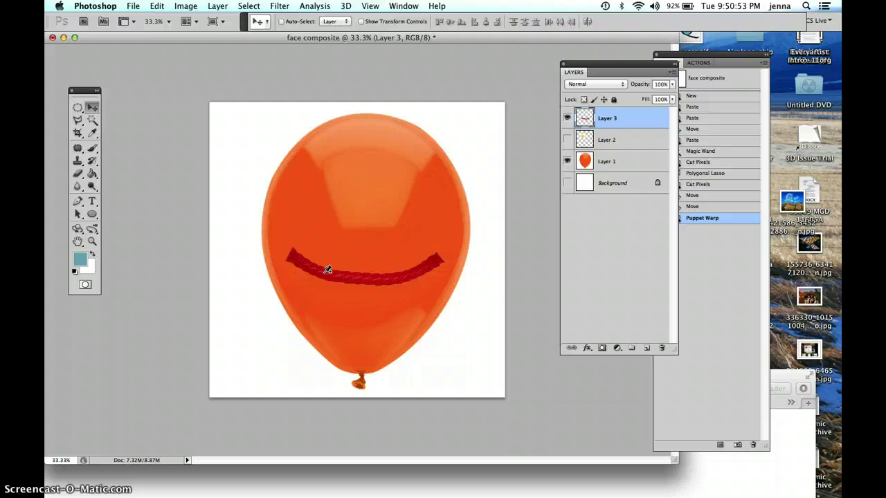
{"action": "left_click_drag", "start_coordinate": [355, 277], "coordinate": [358, 301]}
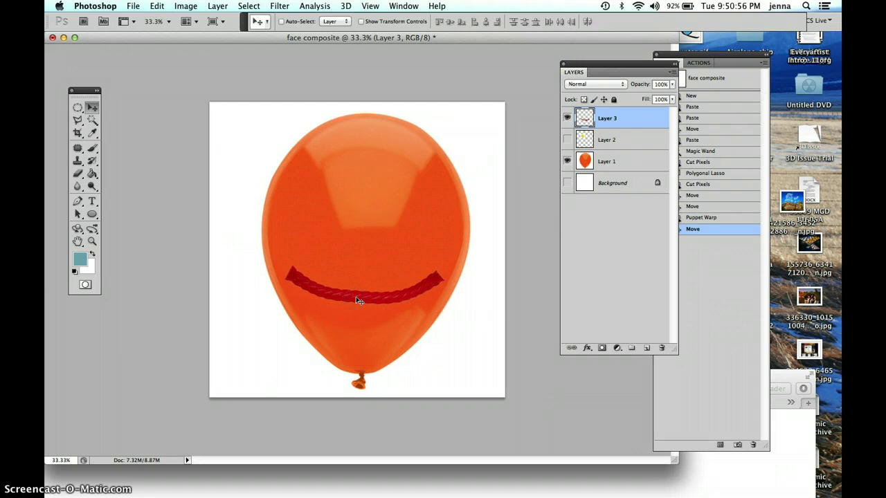
Show Layer 2 and cut away its white square with the Magic Wand, leaving a round lemon eye.
{"action": "left_click", "coordinate": [613, 139]}
{"action": "left_click", "coordinate": [567, 139]}
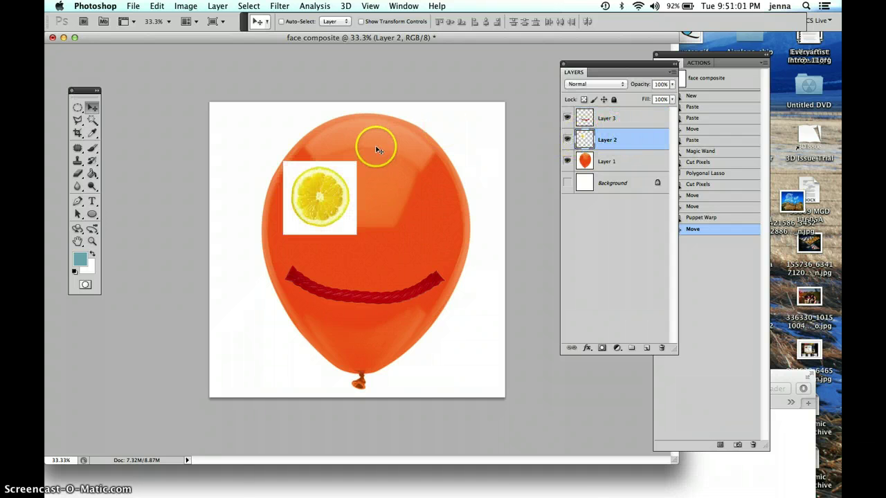
{"action": "left_click", "coordinate": [92, 119]}
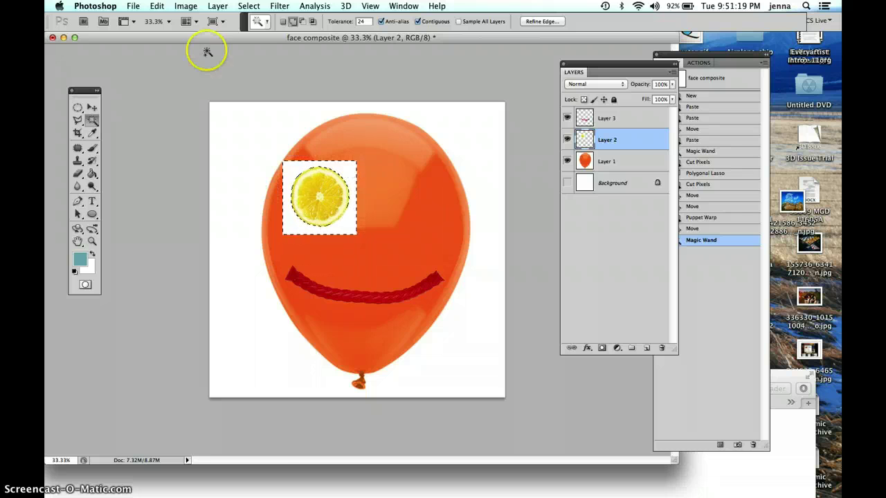
{"action": "left_click", "coordinate": [160, 6]}
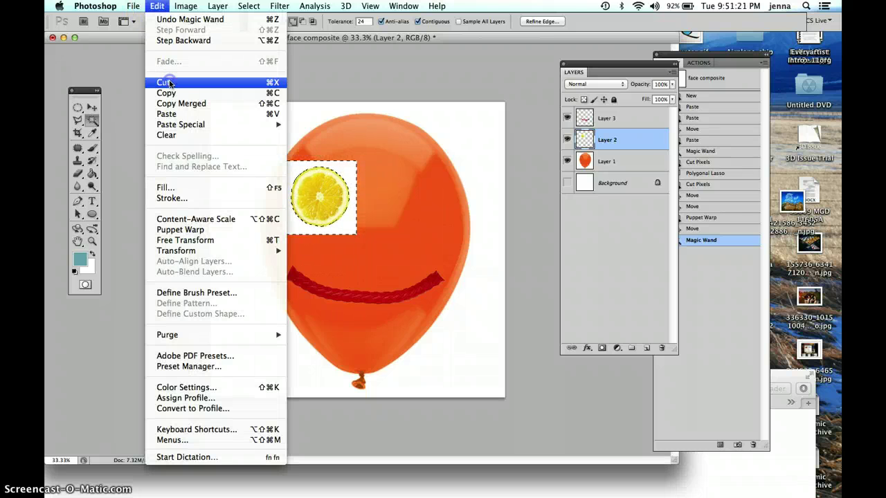
{"action": "left_click", "coordinate": [166, 82]}
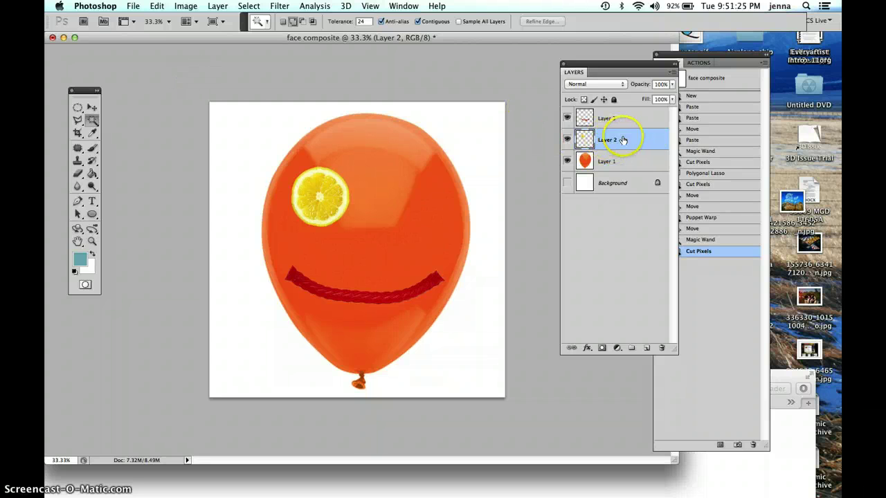
Duplicate the lemon layer as 'lemon eye' and drag the copy to the right as the second eye.
{"action": "left_click_drag", "start_coordinate": [630, 162], "coordinate": [629, 135]}
{"action": "left_click", "coordinate": [220, 6]}
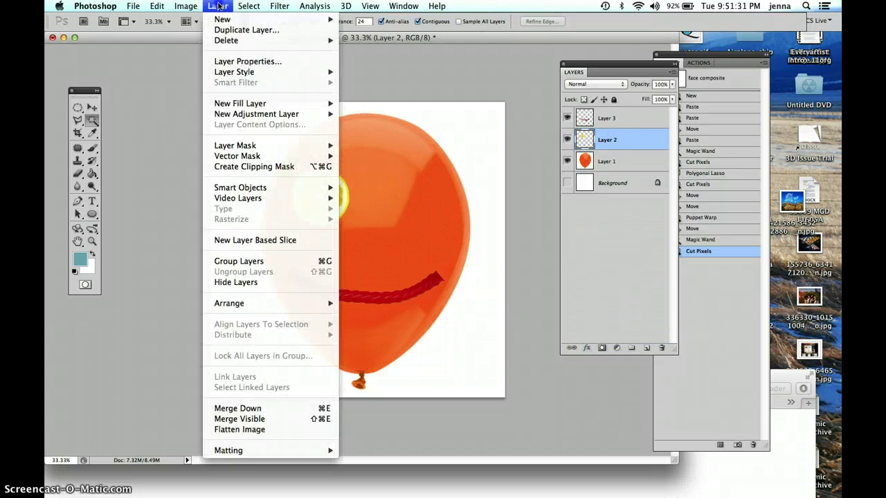
{"action": "left_click", "coordinate": [246, 30]}
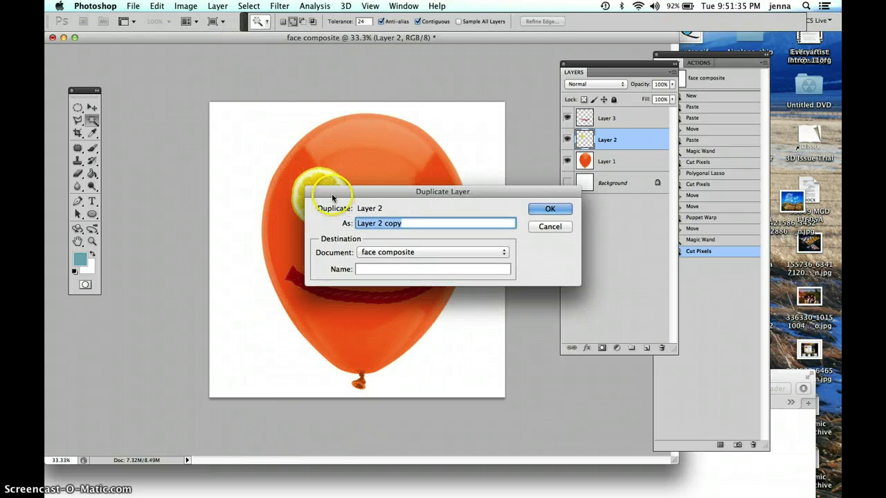
{"action": "left_click_drag", "start_coordinate": [331, 194], "coordinate": [214, 65]}
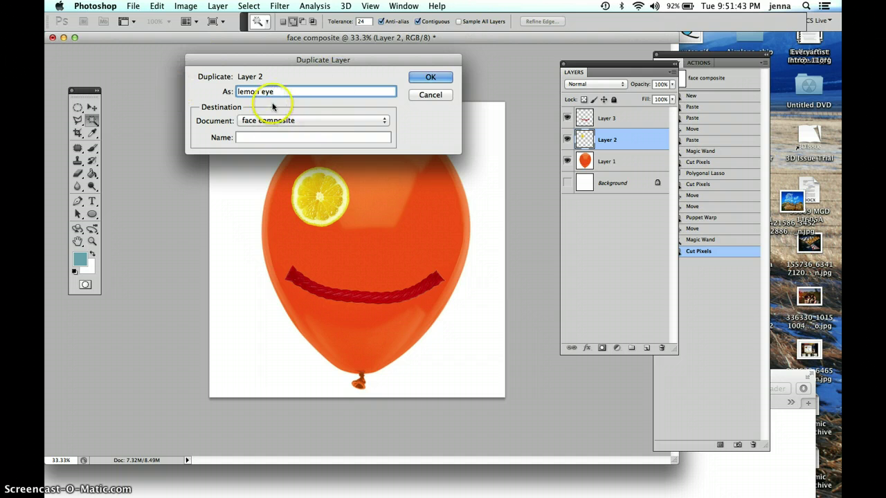
{"action": "left_click", "coordinate": [422, 78]}
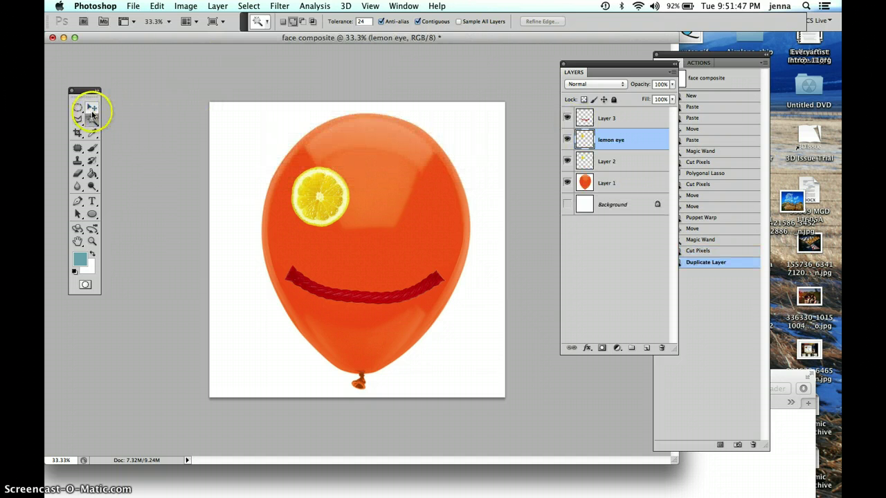
{"action": "left_click", "coordinate": [92, 107]}
{"action": "left_click_drag", "start_coordinate": [326, 188], "coordinate": [415, 186]}
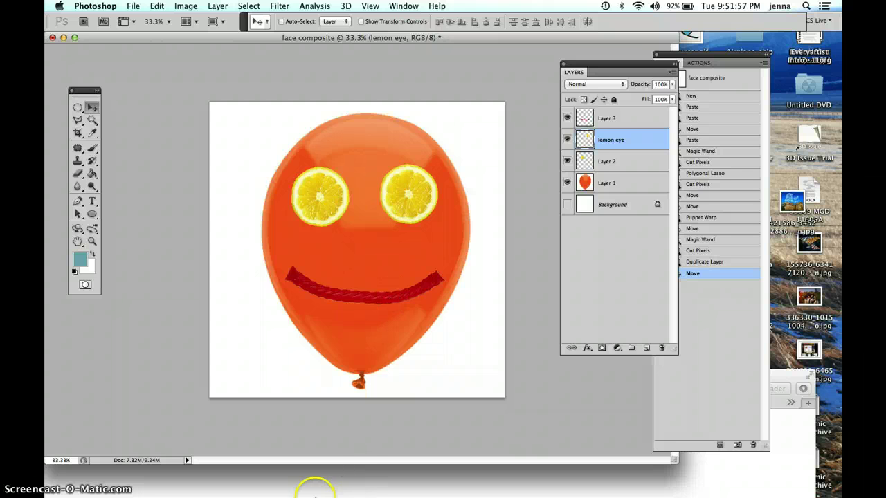
In Safari, search Google Images for cherry and pick the single red cherry photo.
{"action": "mouse_move", "coordinate": [318, 477]}
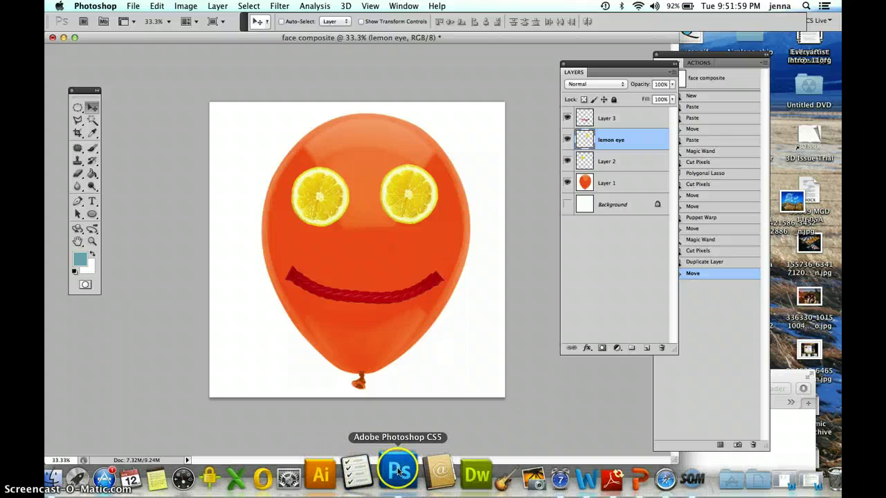
{"action": "left_click", "coordinate": [634, 473]}
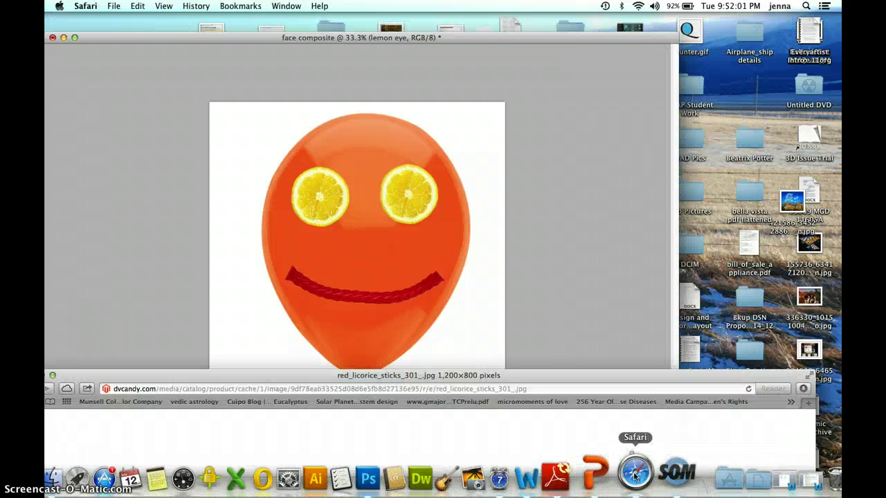
{"action": "left_click", "coordinate": [417, 389]}
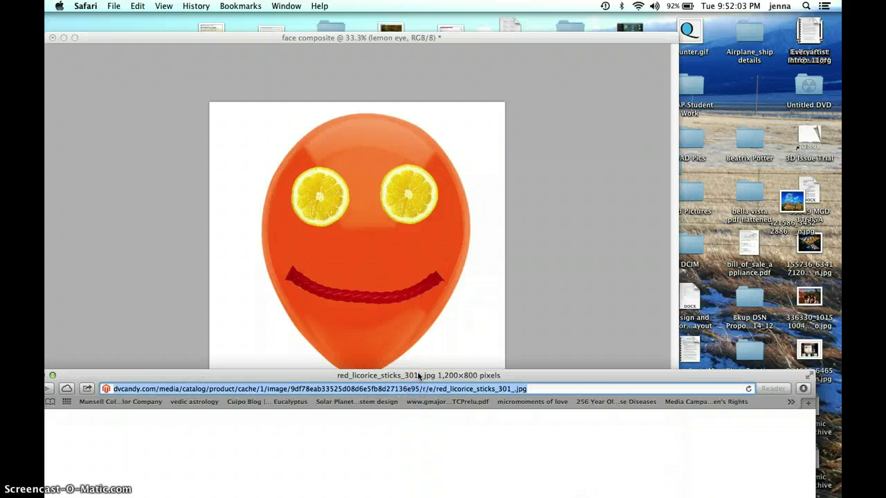
{"action": "left_click_drag", "start_coordinate": [417, 375], "coordinate": [470, 81]}
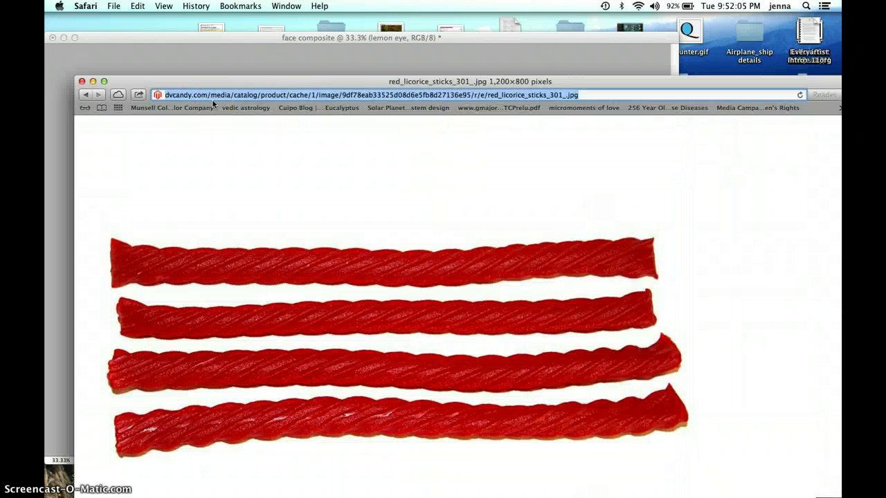
{"action": "type", "text": "cherry"}
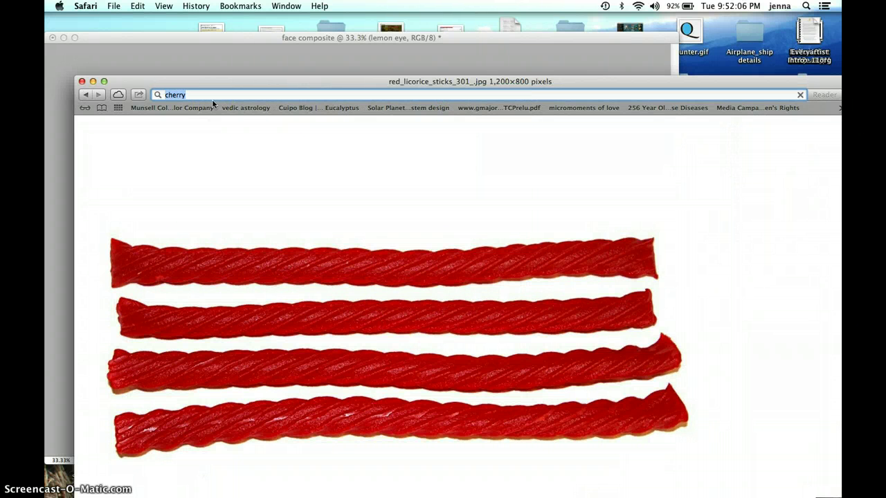
{"action": "key", "text": "Return"}
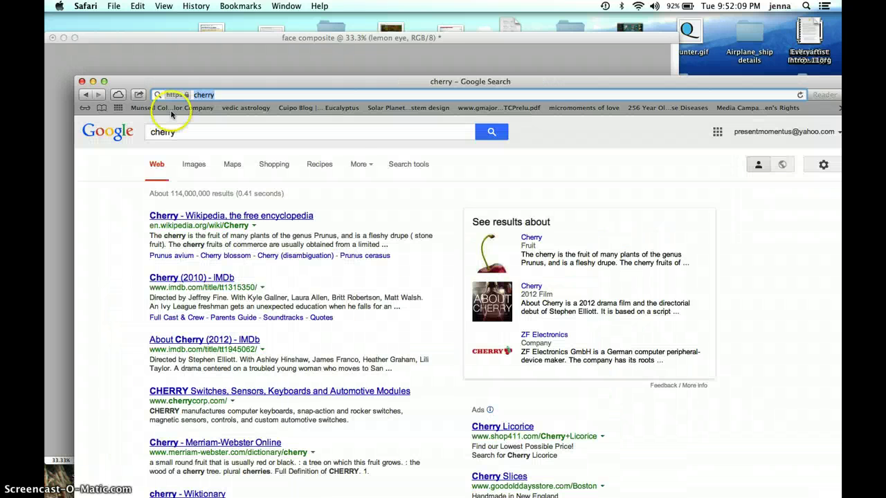
{"action": "left_click", "coordinate": [194, 168]}
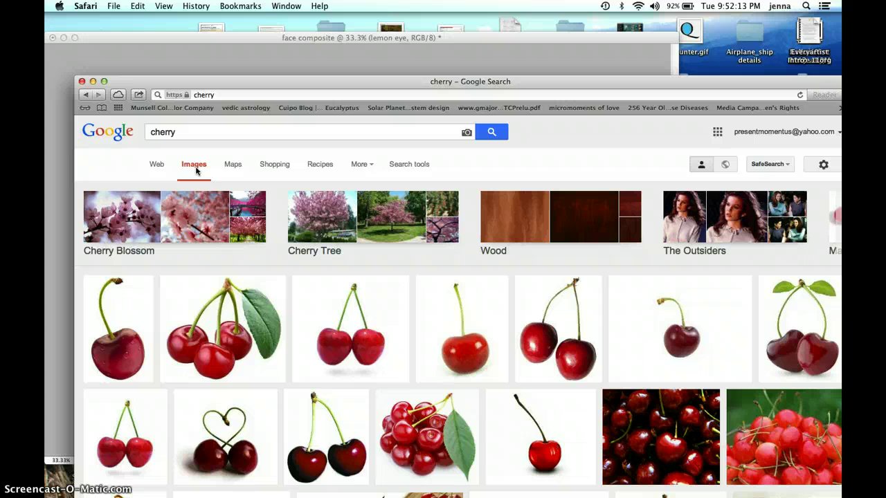
{"action": "left_click", "coordinate": [123, 353]}
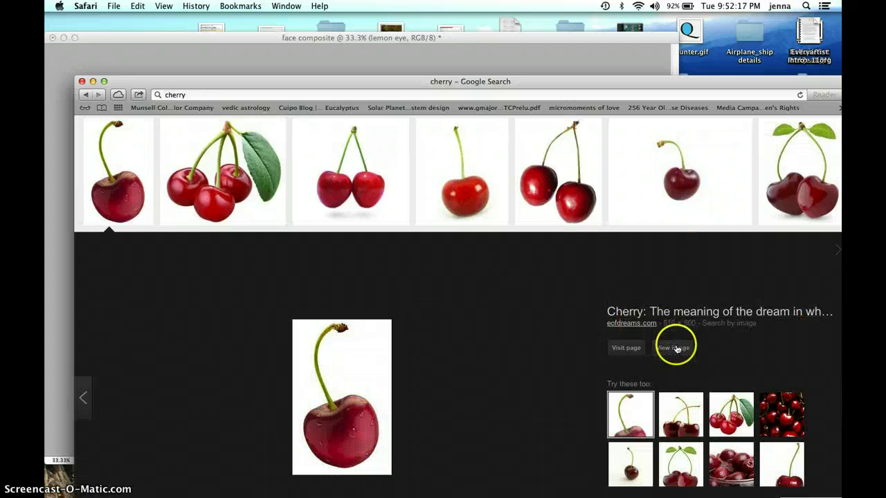
{"action": "left_click", "coordinate": [676, 347]}
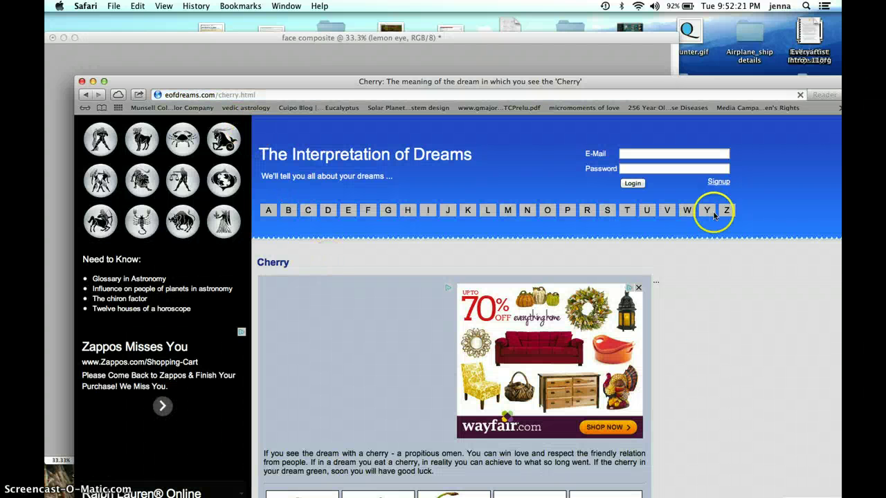
{"action": "left_click_drag", "start_coordinate": [685, 81], "coordinate": [674, 10]}
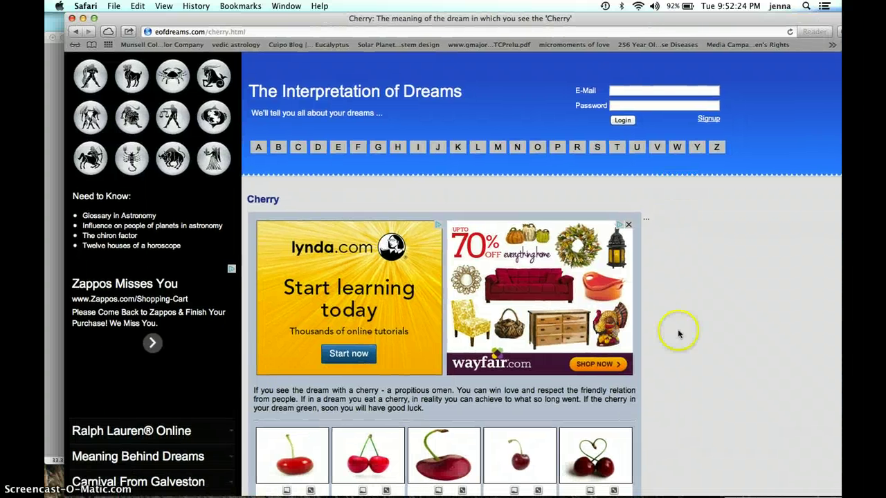
Open the eofdreams cherry photo in a new tab and copy the image.
{"action": "left_click", "coordinate": [511, 458]}
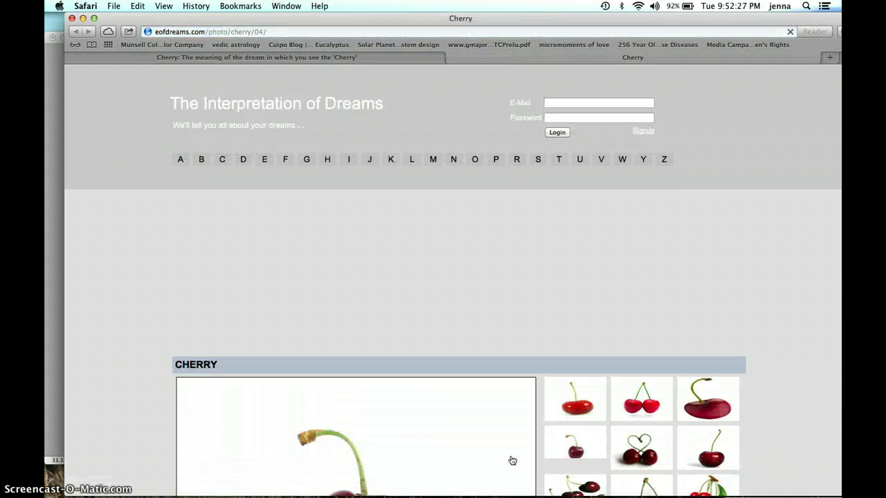
{"action": "left_click", "coordinate": [738, 102]}
{"action": "scroll", "coordinate": [738, 102], "scroll_direction": "down", "scroll_amount": 5}
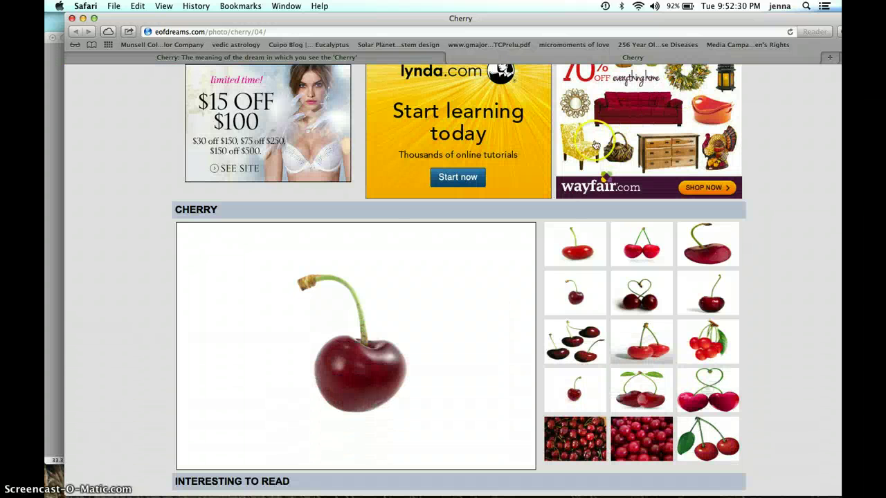
{"action": "left_click", "coordinate": [379, 353]}
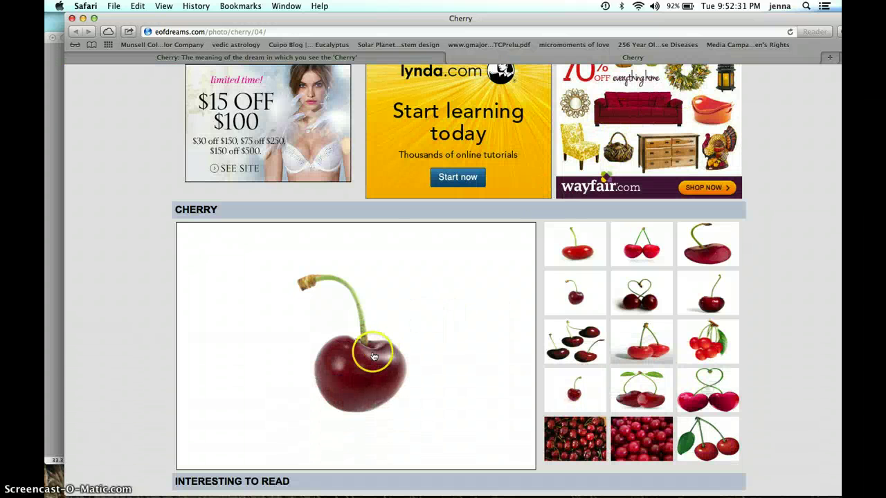
{"action": "right_click", "coordinate": [373, 353]}
{"action": "left_click", "coordinate": [402, 485]}
{"action": "left_click_drag", "start_coordinate": [198, 18], "coordinate": [808, 8]}
Paste the cherry into the face composite and move it to the canvas centre.
{"action": "left_click", "coordinate": [420, 249]}
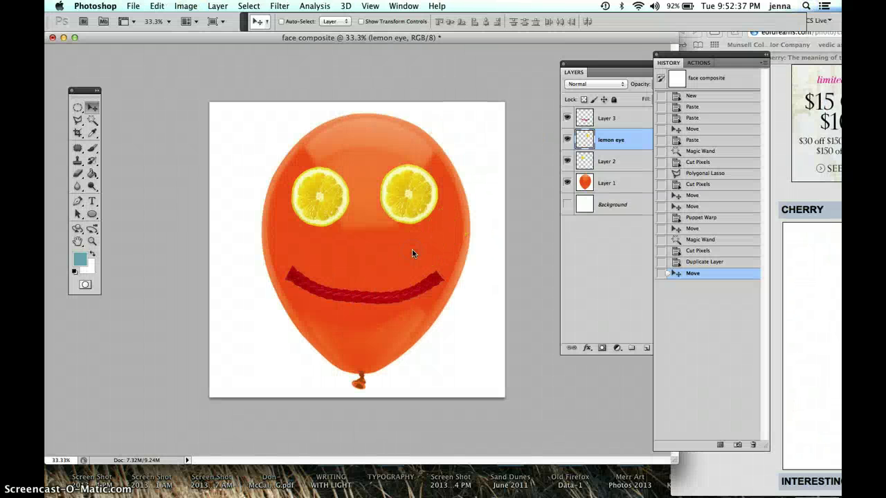
{"action": "key", "text": "super+v"}
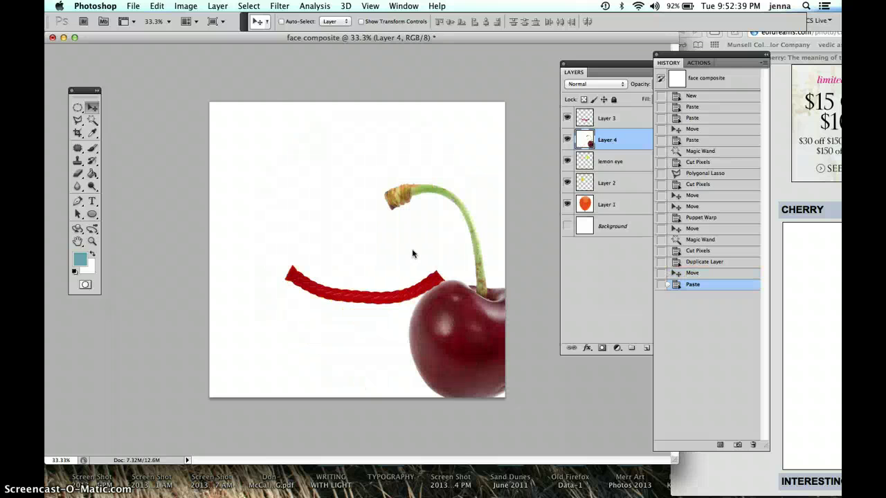
{"action": "left_click_drag", "start_coordinate": [412, 254], "coordinate": [456, 323]}
{"action": "left_click_drag", "start_coordinate": [400, 283], "coordinate": [351, 269]}
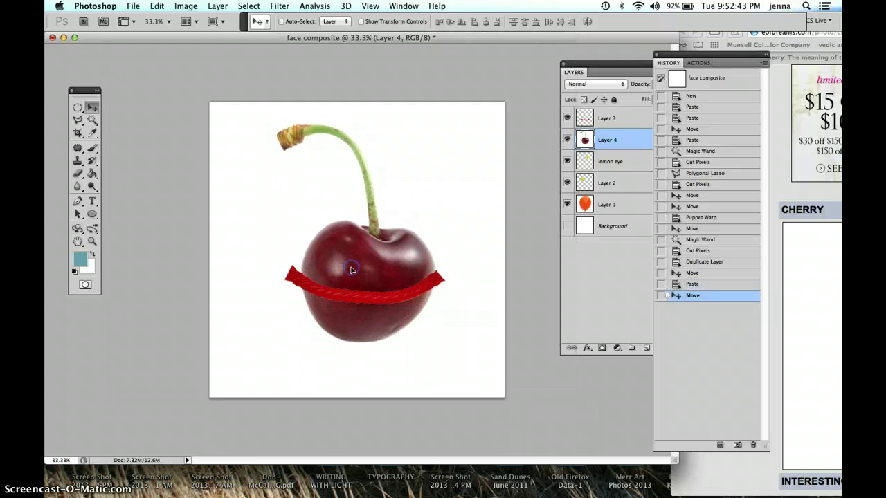
Zoom out to 25% and enlarge the document window to show the whole canvas.
{"action": "left_click", "coordinate": [182, 6]}
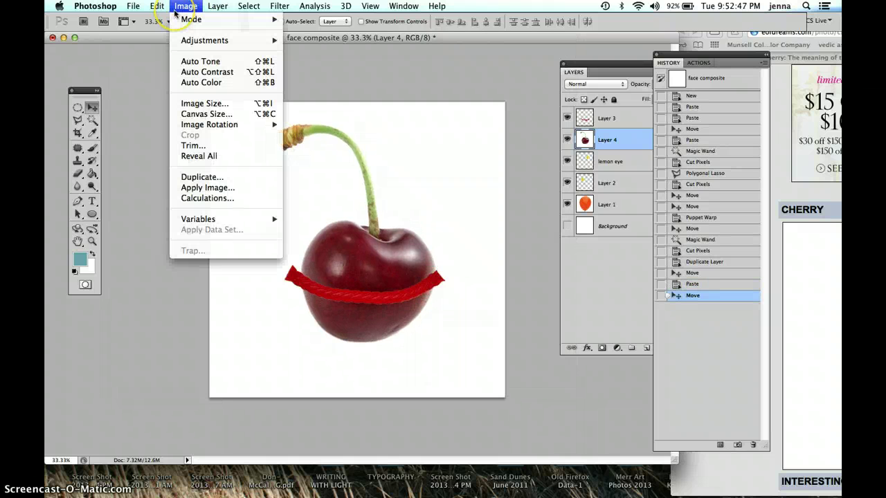
{"action": "left_click", "coordinate": [118, 74]}
{"action": "left_click", "coordinate": [92, 241]}
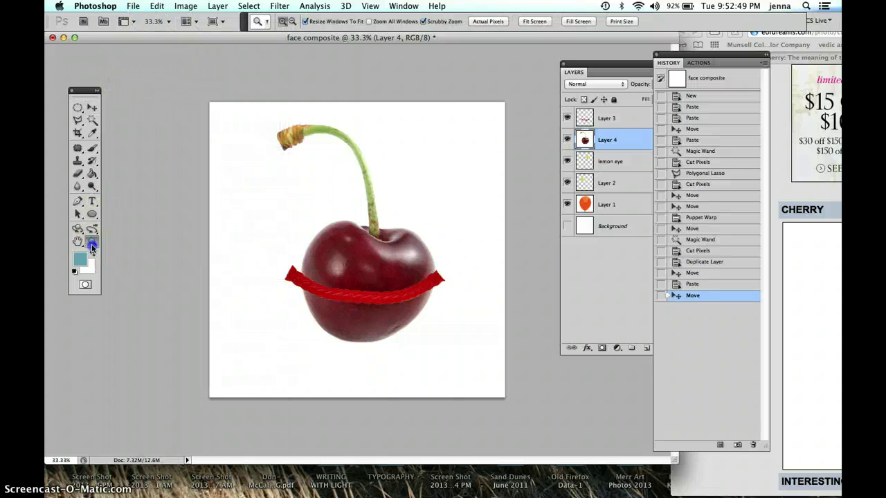
{"action": "left_click", "coordinate": [291, 22]}
{"action": "left_click", "coordinate": [315, 227]}
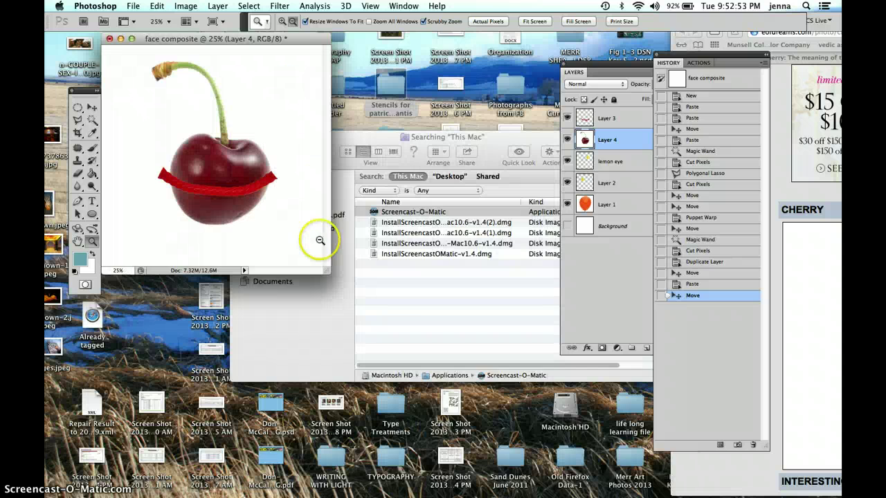
{"action": "left_click_drag", "start_coordinate": [329, 263], "coordinate": [723, 494]}
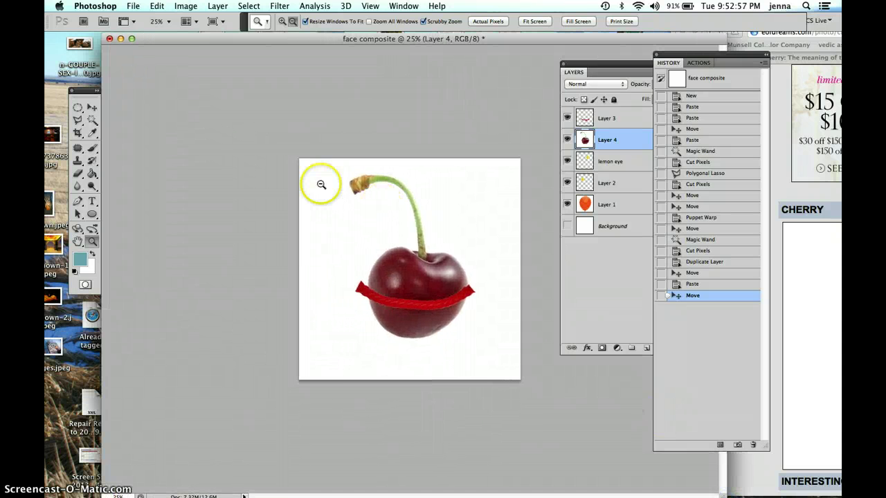
Free Transform the cherry layer, scaling it down to about 42%, and commit.
{"action": "left_click", "coordinate": [157, 6]}
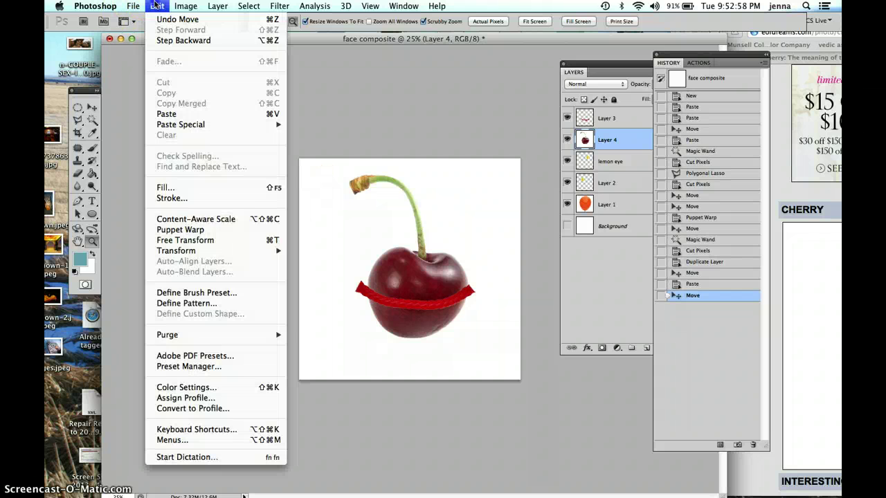
{"action": "left_click", "coordinate": [187, 240]}
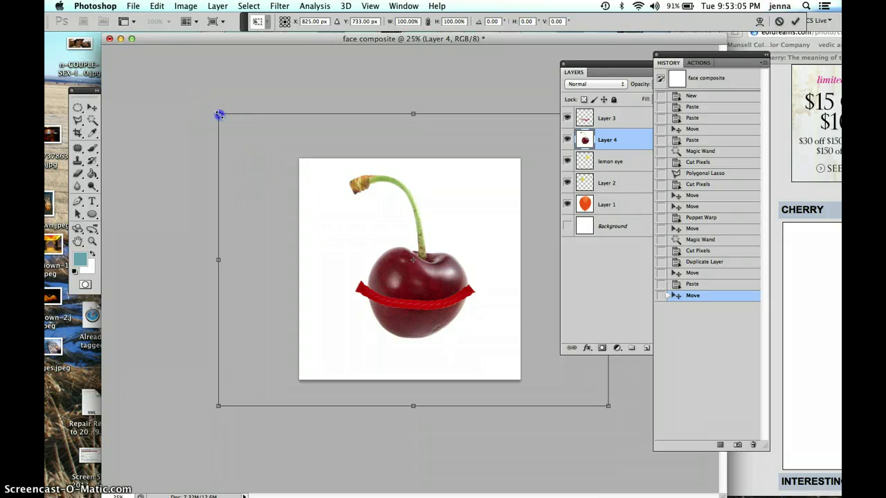
{"action": "left_click_drag", "start_coordinate": [219, 114], "coordinate": [320, 217]}
{"action": "left_click_drag", "start_coordinate": [608, 403], "coordinate": [464, 340]}
{"action": "key", "text": "z"}
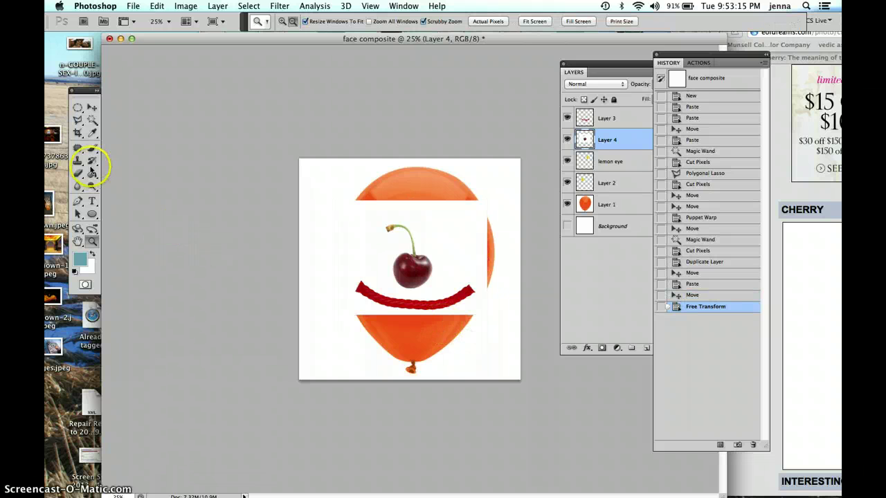
Select the white area of Layer 4 with the Magic Wand, delete it, and deselect.
{"action": "left_click", "coordinate": [92, 119]}
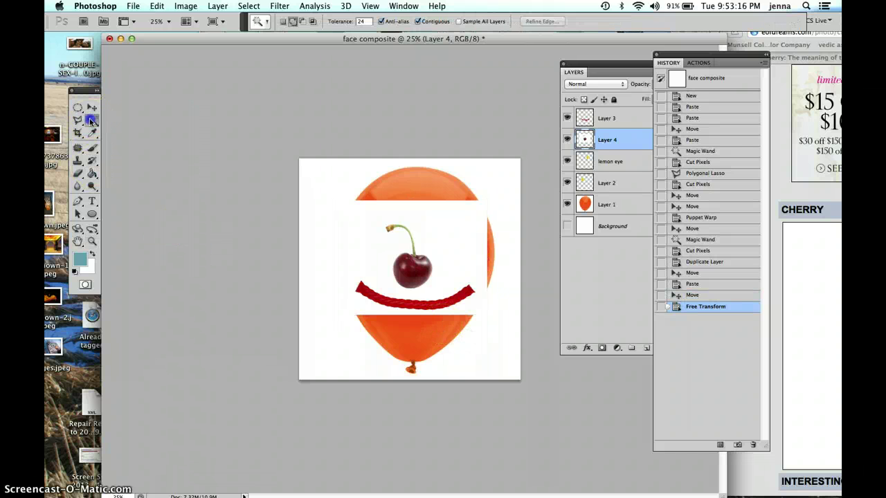
{"action": "left_click", "coordinate": [430, 226]}
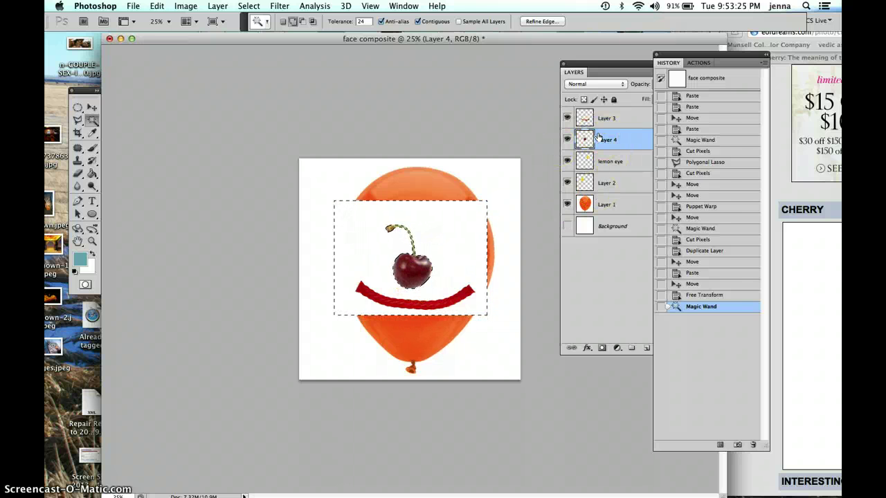
{"action": "key", "text": "Delete"}
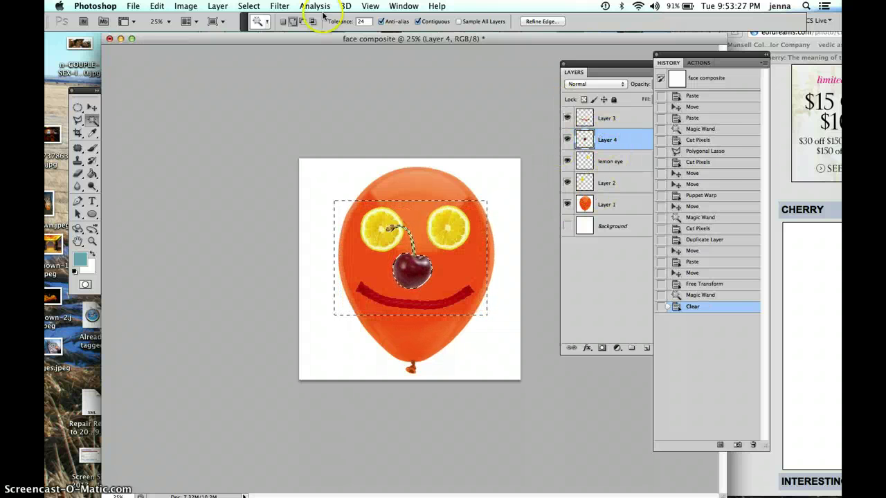
{"action": "left_click", "coordinate": [247, 6]}
{"action": "left_click", "coordinate": [255, 32]}
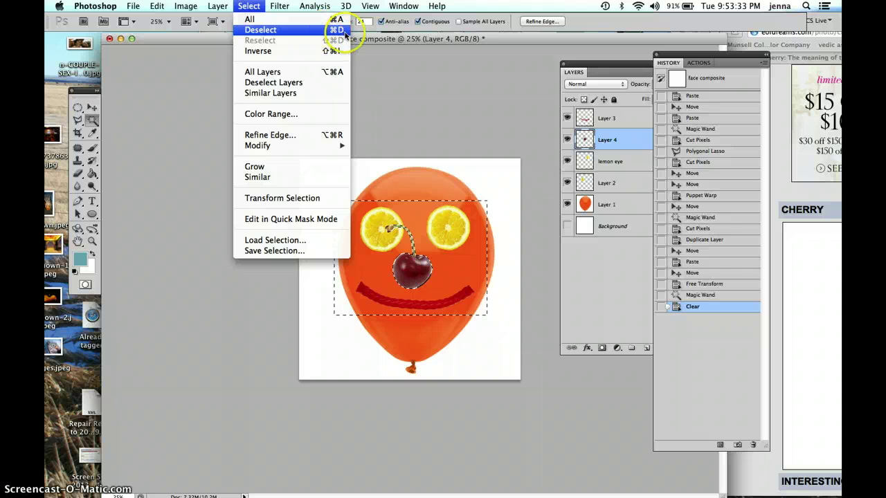
{"action": "left_click", "coordinate": [340, 32]}
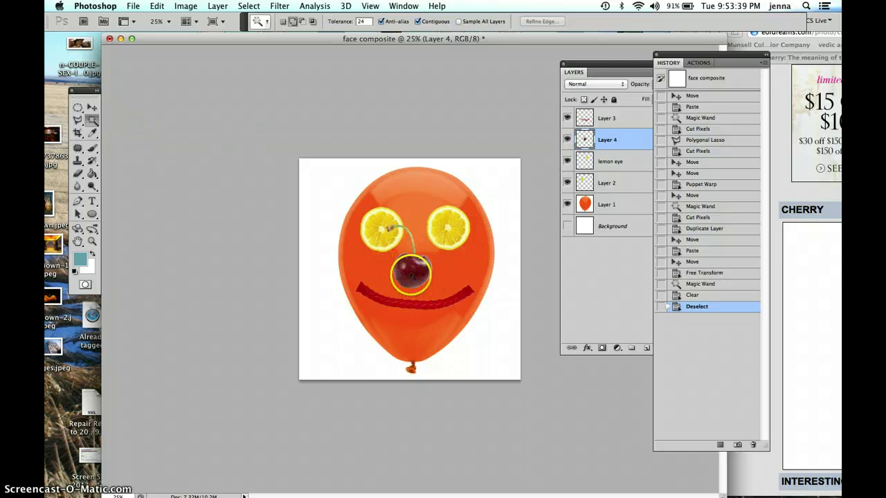
Reselect the previous selection and contract it by 2 pixels.
{"action": "left_click", "coordinate": [251, 7]}
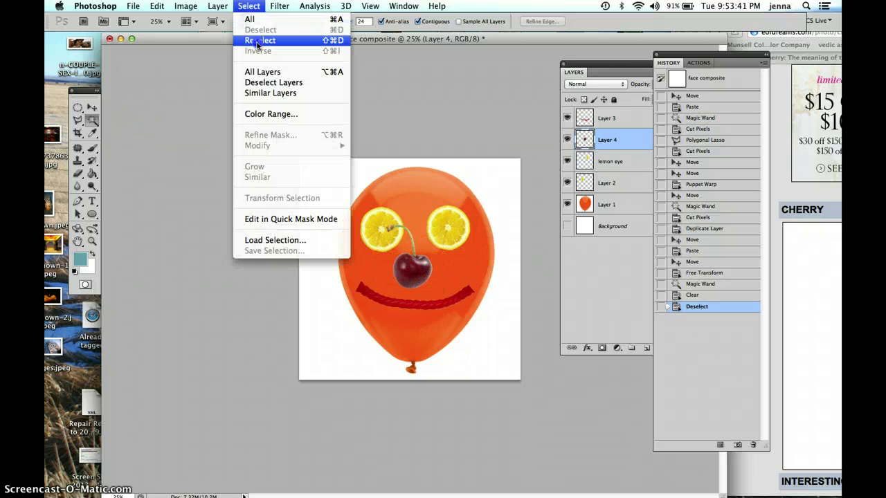
{"action": "left_click", "coordinate": [258, 40]}
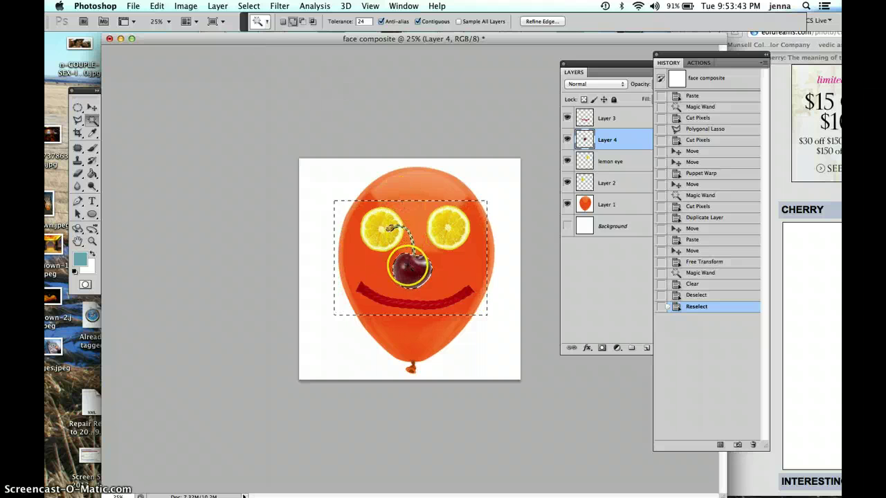
{"action": "left_click", "coordinate": [249, 6]}
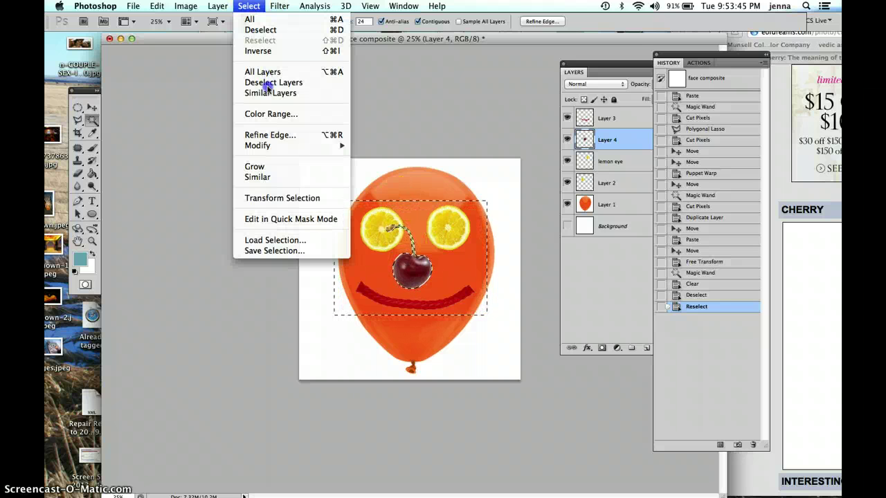
{"action": "mouse_move", "coordinate": [268, 150]}
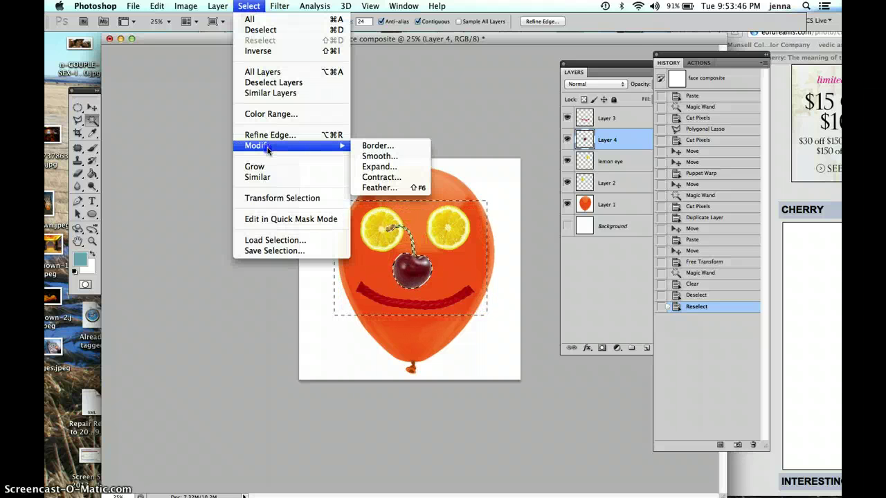
{"action": "left_click", "coordinate": [373, 177]}
{"action": "left_click", "coordinate": [495, 232]}
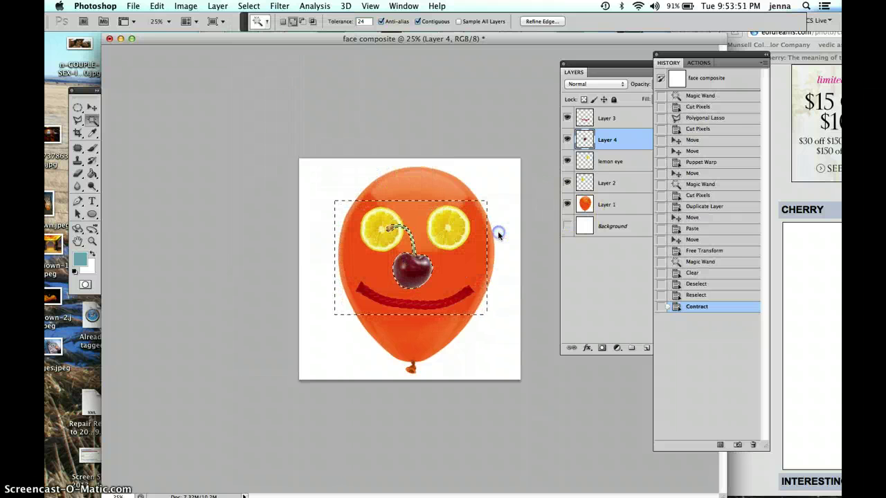
Expand the selection by 1 pixel, delete the white fringe, and deselect.
{"action": "left_click", "coordinate": [248, 5]}
{"action": "mouse_move", "coordinate": [254, 144]}
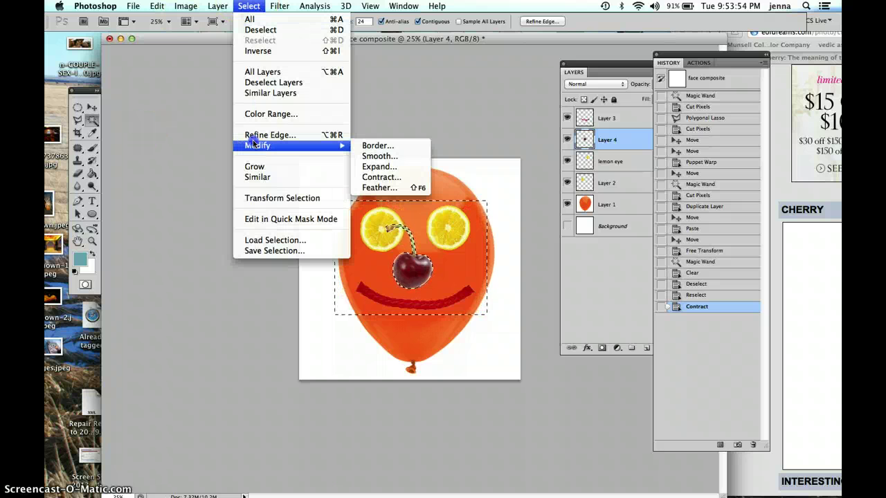
{"action": "left_click", "coordinate": [395, 167]}
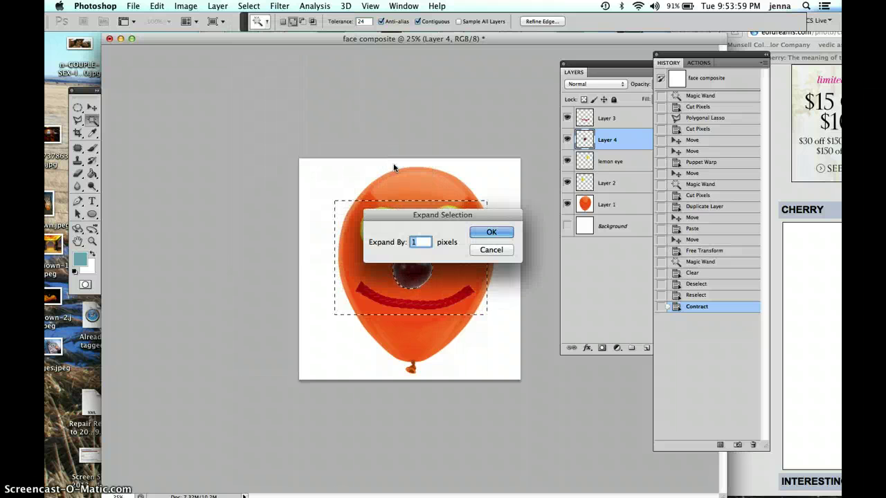
{"action": "key", "text": "Return"}
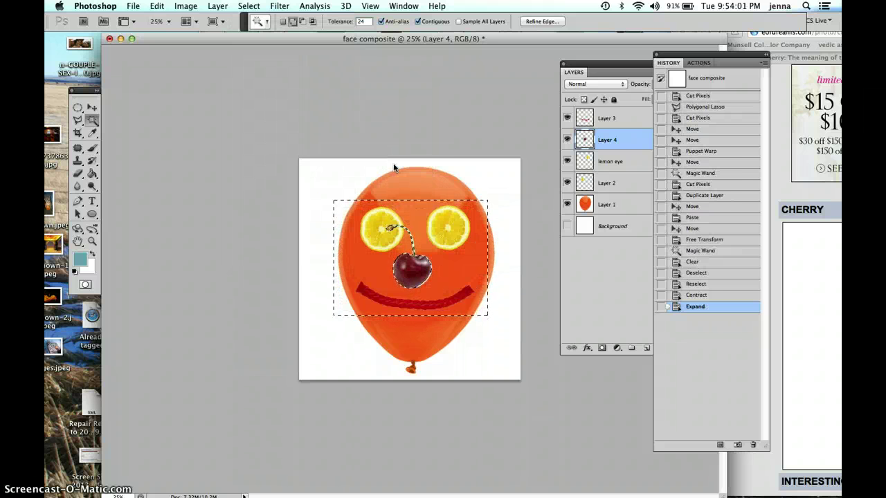
{"action": "key", "text": "Delete"}
{"action": "key", "text": "super+d"}
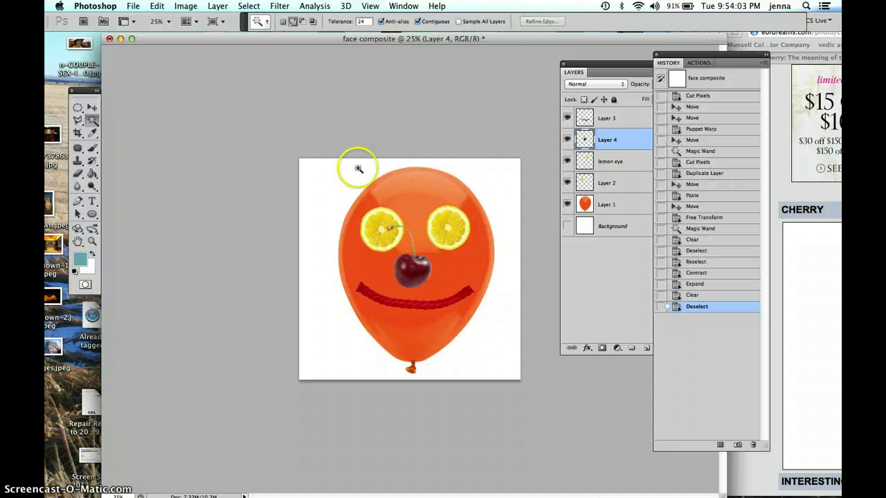
Move the cherry up between the lemon eyes and distort it to about 120%, slightly tilted.
{"action": "left_click", "coordinate": [92, 107]}
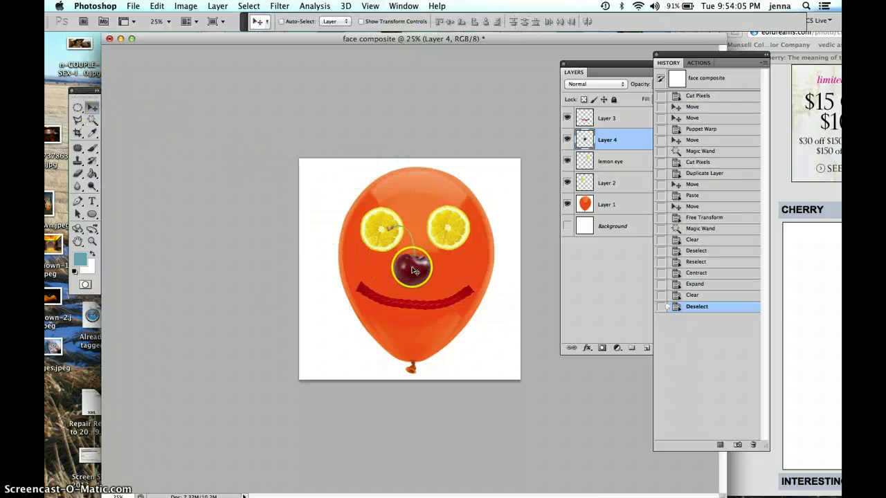
{"action": "left_click_drag", "start_coordinate": [412, 270], "coordinate": [415, 255]}
{"action": "left_click", "coordinate": [157, 6]}
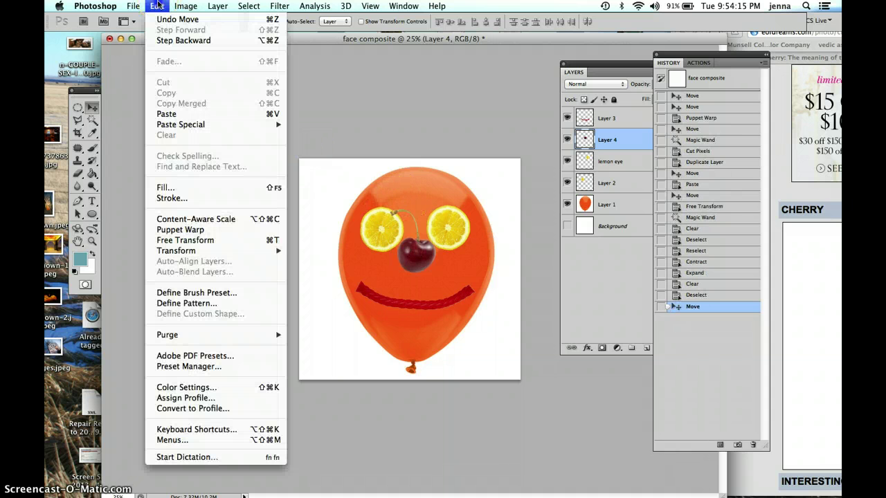
{"action": "mouse_move", "coordinate": [177, 252]}
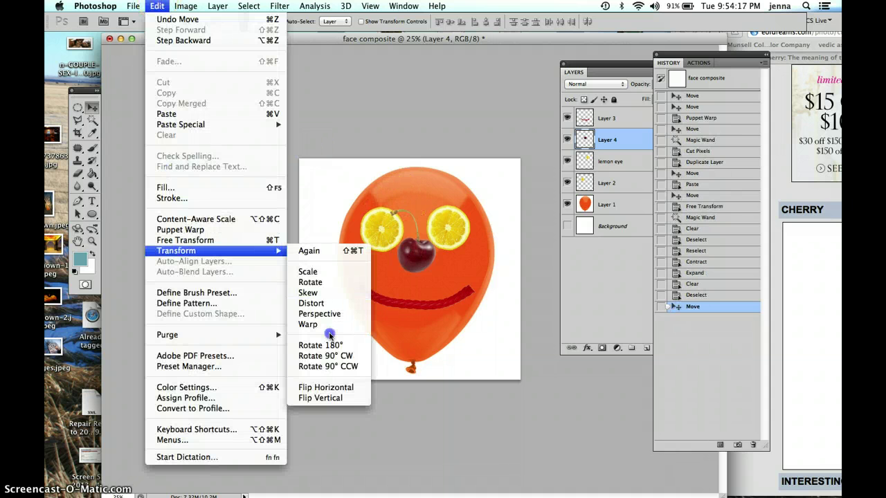
{"action": "left_click", "coordinate": [310, 303]}
{"action": "left_click_drag", "start_coordinate": [392, 217], "coordinate": [436, 203]}
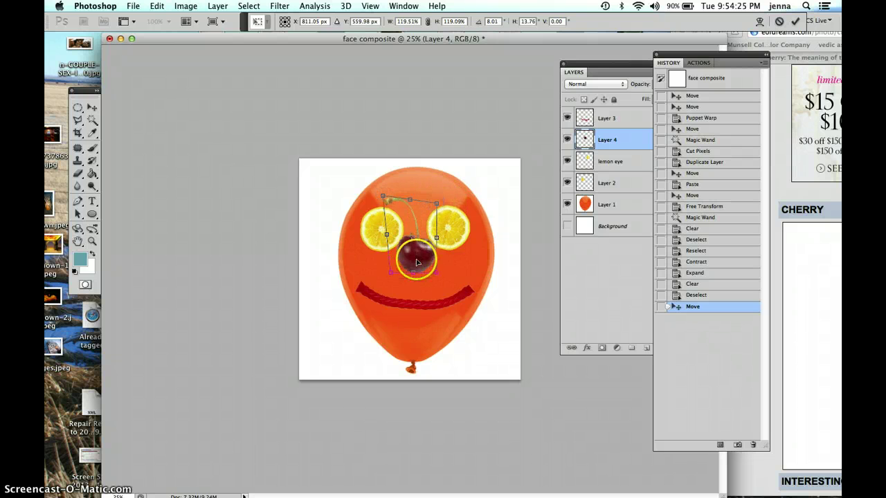
{"action": "left_click_drag", "start_coordinate": [417, 263], "coordinate": [417, 260]}
{"action": "key", "text": "Return"}
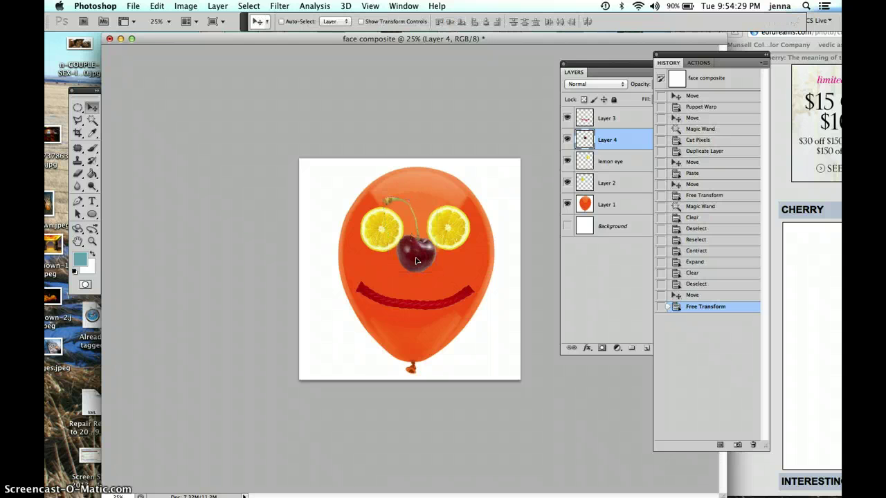
{"action": "left_click", "coordinate": [92, 90]}
{"action": "left_click_drag", "start_coordinate": [127, 83], "coordinate": [192, 76]}
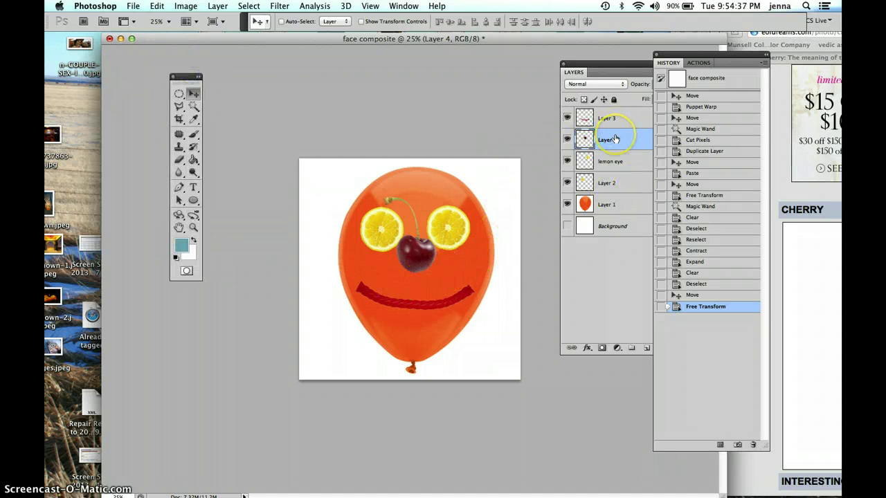
{"action": "left_click", "coordinate": [411, 122]}
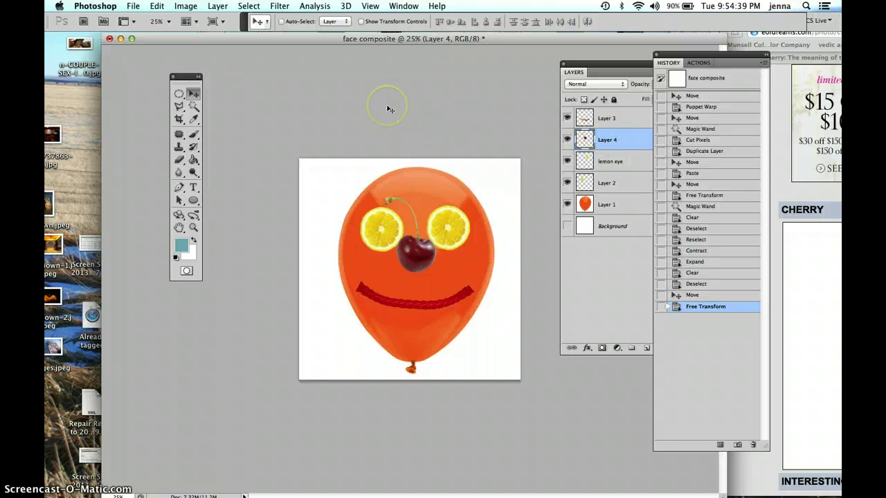